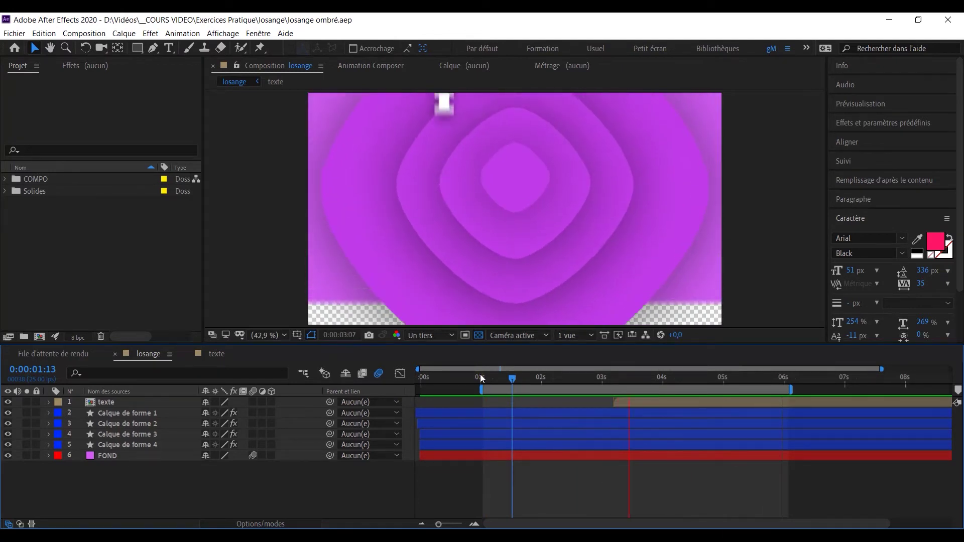
# Create a new 1920 x 1080, 25 fps, 10-second composition named COMPO FINALE
pyautogui.click(473, 384)
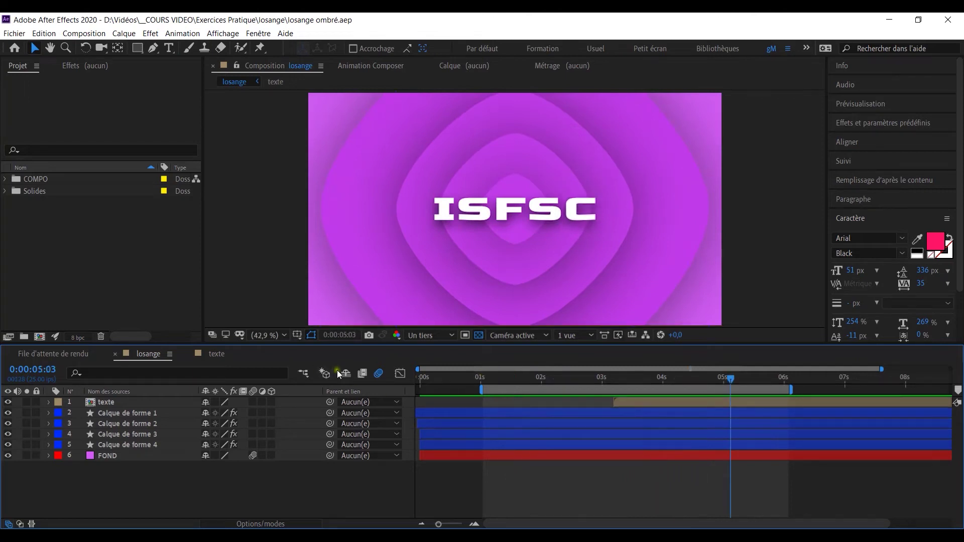
pyautogui.click(39, 337)
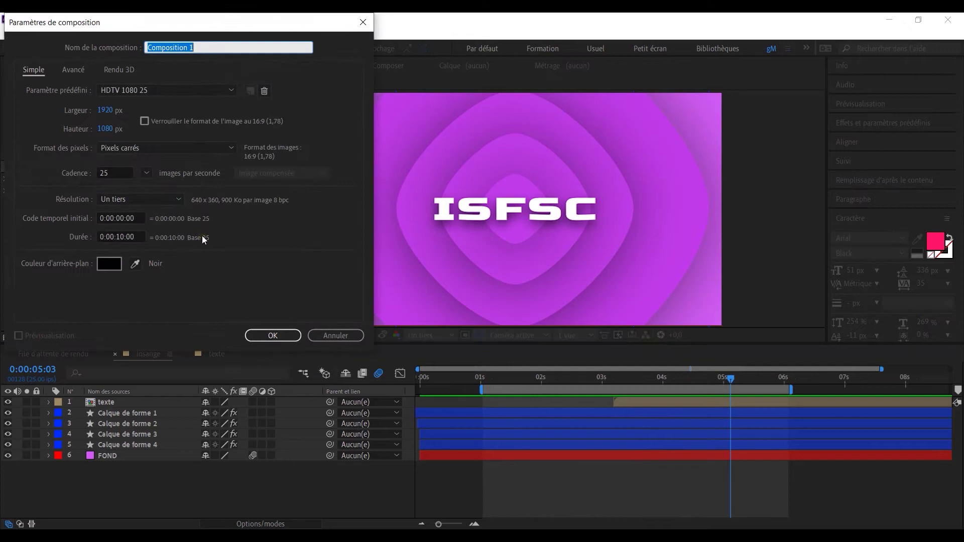
pyautogui.write('COMPO FINALE')
pyautogui.press('Return')
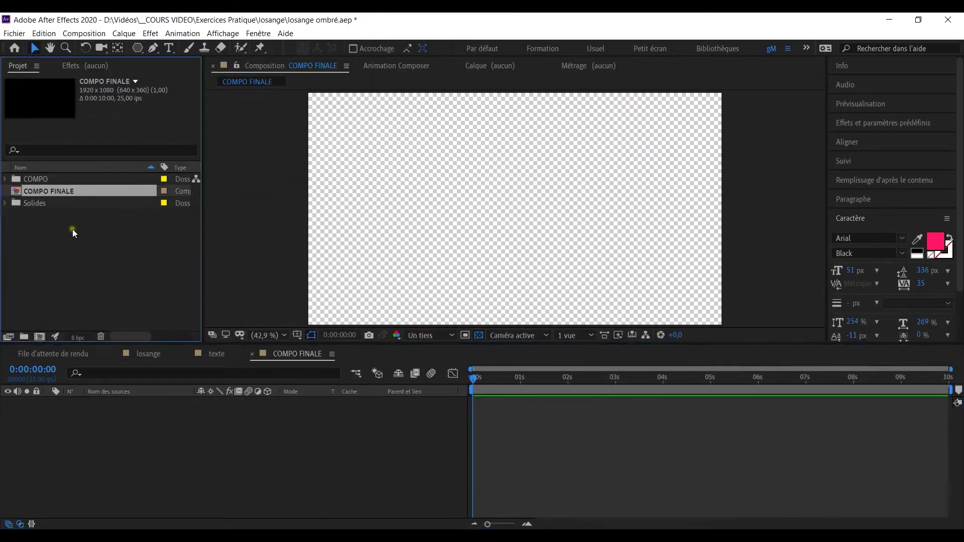
# Add a full-height polygon shape layer centred in the composition, using the Polygon tool with fill colour E765FC
pyautogui.click(138, 49)
pyautogui.moveTo(139, 54); pyautogui.dragTo(187, 96)
pyautogui.click(343, 49)
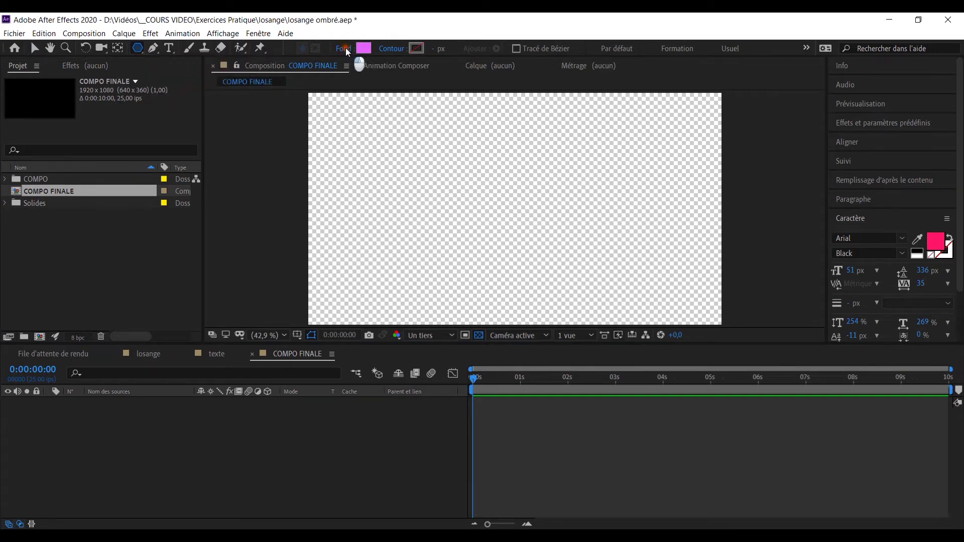
pyautogui.click(69, 119)
pyautogui.click(363, 48)
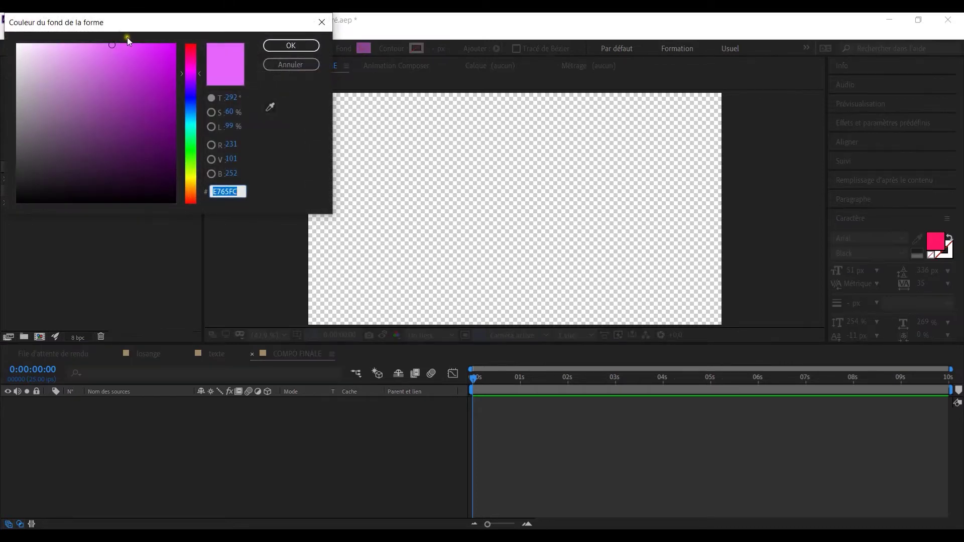
pyautogui.click(304, 46)
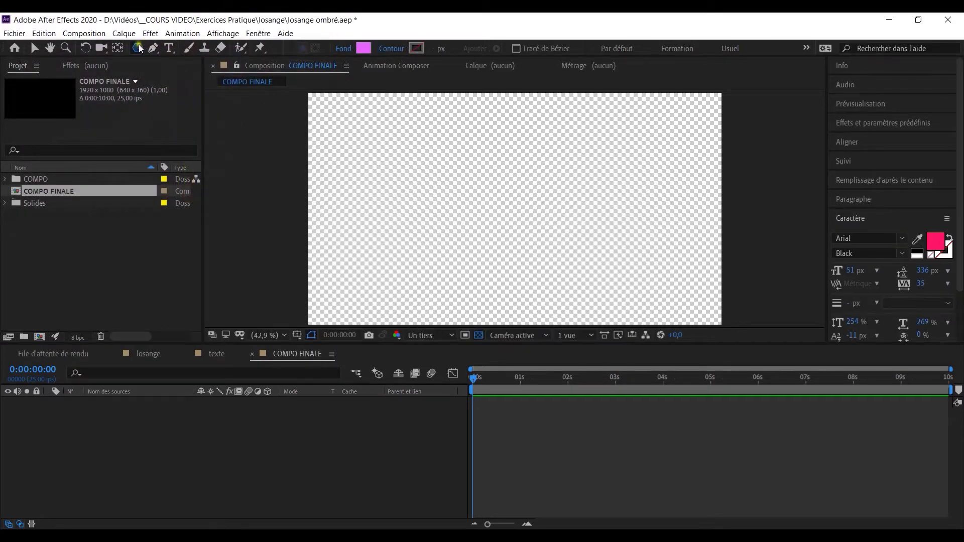
pyautogui.click(173, 448)
pyautogui.doubleClick(137, 47)
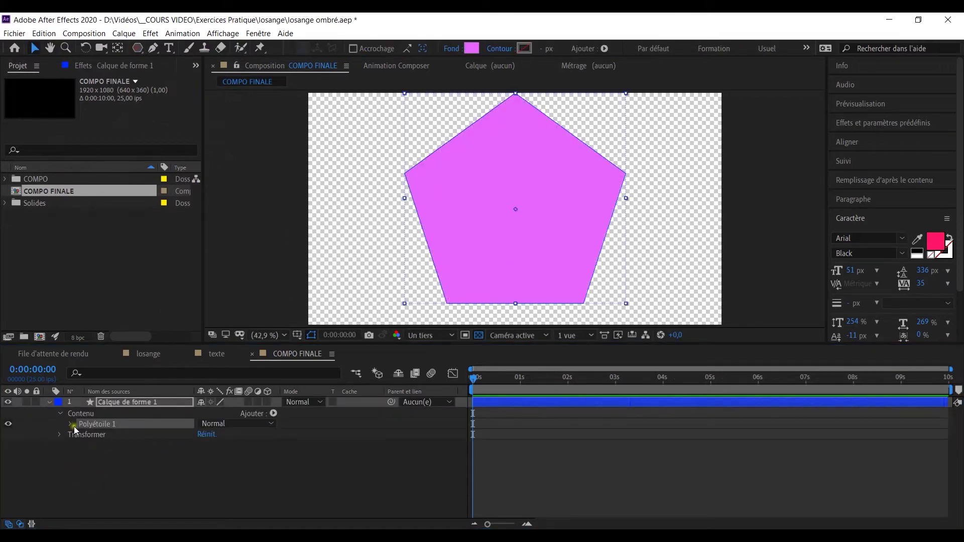
# Rename the polygon's shape layer as losange
pyautogui.click(133, 402)
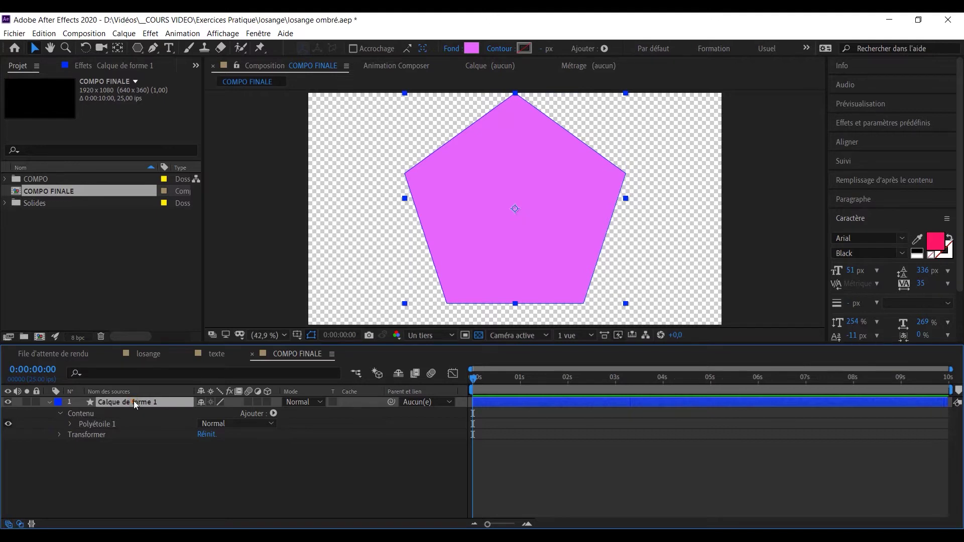
pyautogui.press('Return')
pyautogui.write('lo')
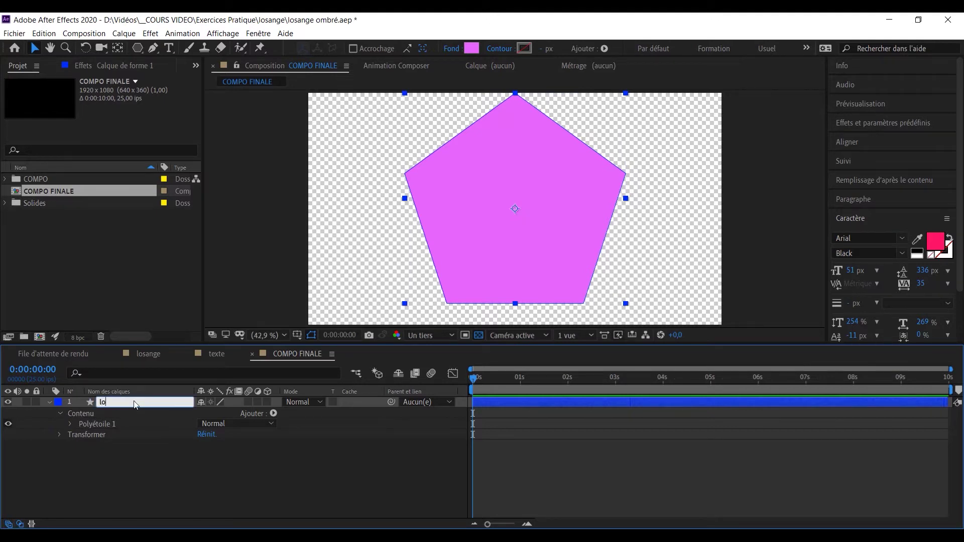
pyautogui.write('songe')
pyautogui.press('Return')
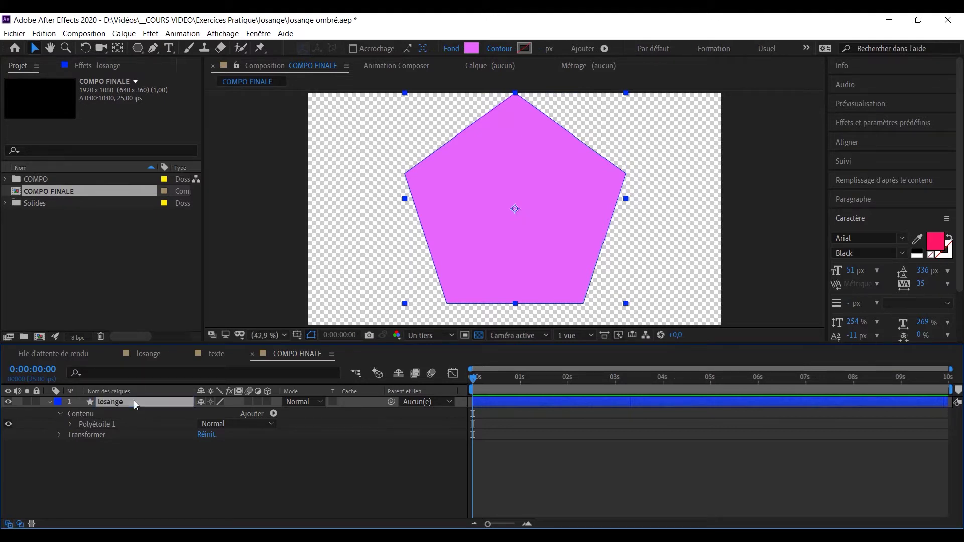
# Turn the polygon into a rounded diamond by setting its points to 4 and its outer roundness to 65%
pyautogui.click(72, 424)
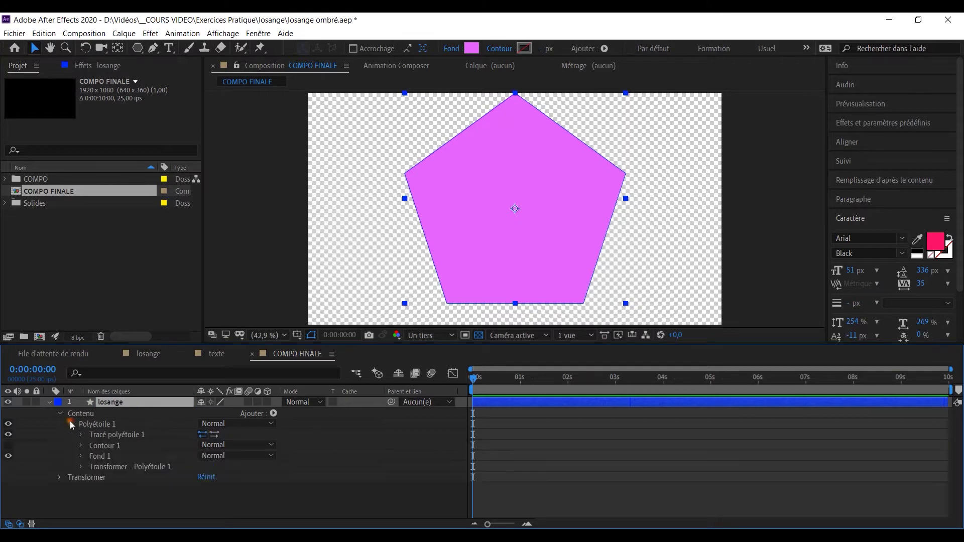
pyautogui.click(72, 434)
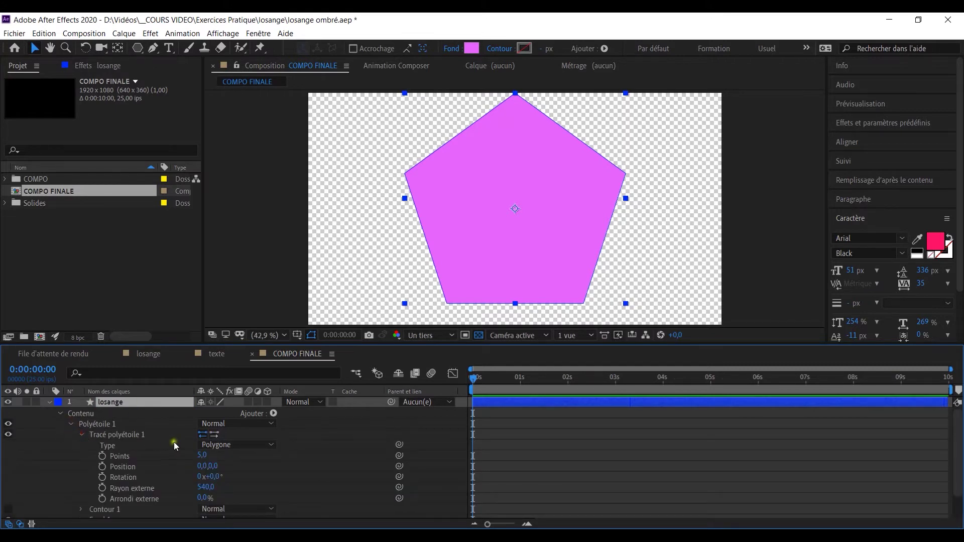
pyautogui.click(202, 455)
pyautogui.write('4')
pyautogui.press('Return')
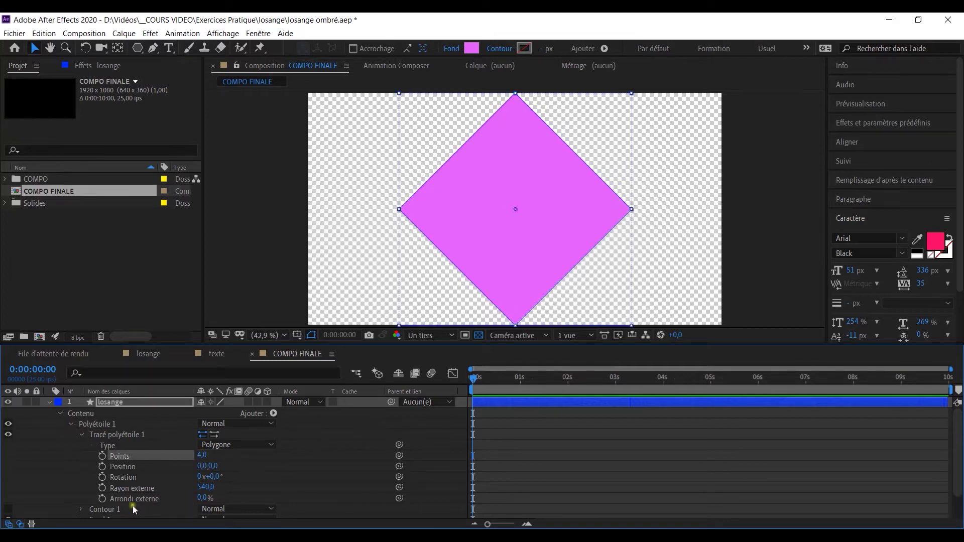
pyautogui.moveTo(203, 498); pyautogui.dragTo(240, 495)
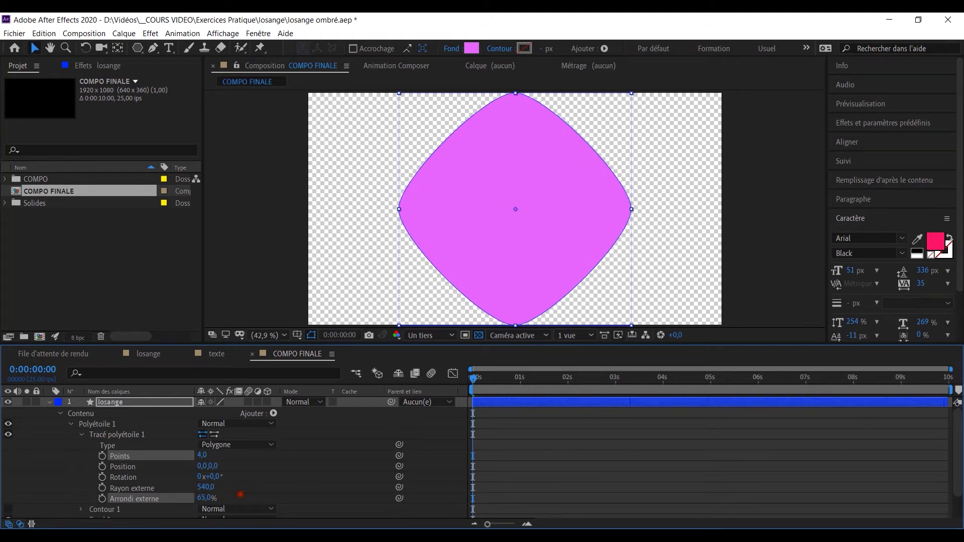
pyautogui.click(81, 436)
pyautogui.click(72, 424)
pyautogui.click(60, 413)
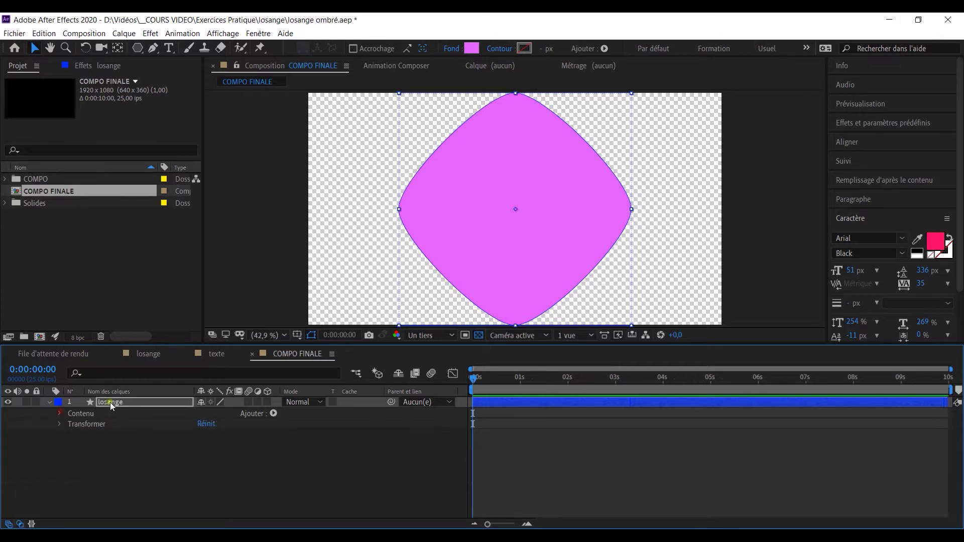
pyautogui.press('F2')
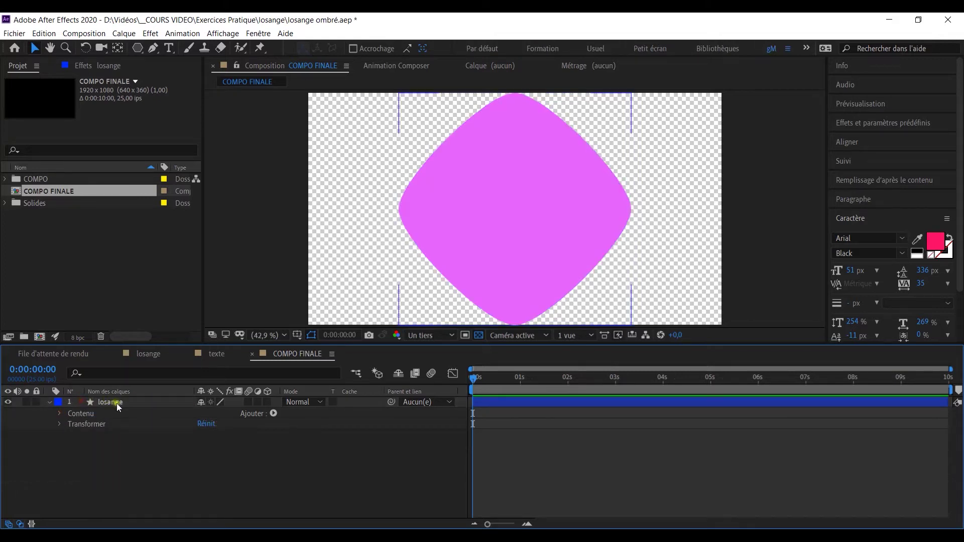
pyautogui.click(48, 402)
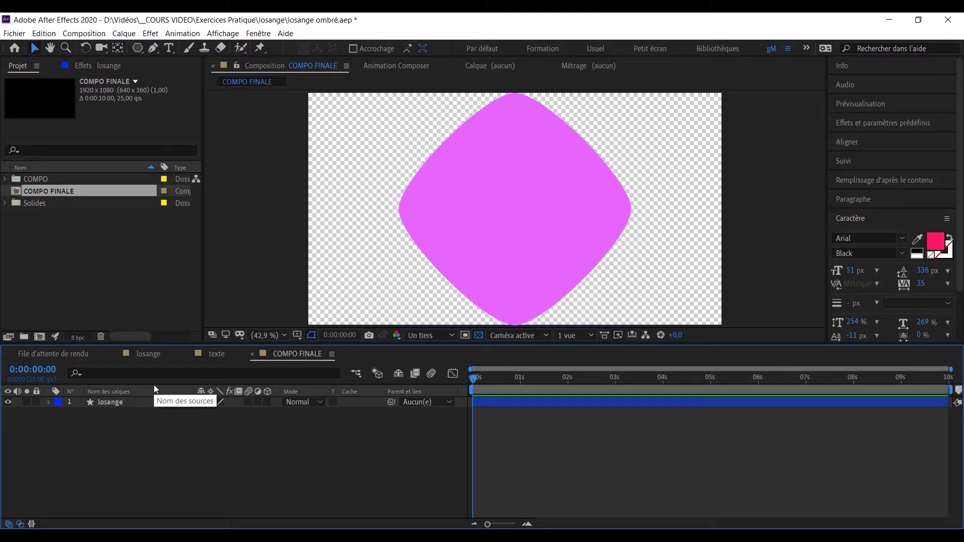
# Create a composition-sized solid layer named réglage couleur
pyautogui.click(153, 403)
pyautogui.click(134, 426)
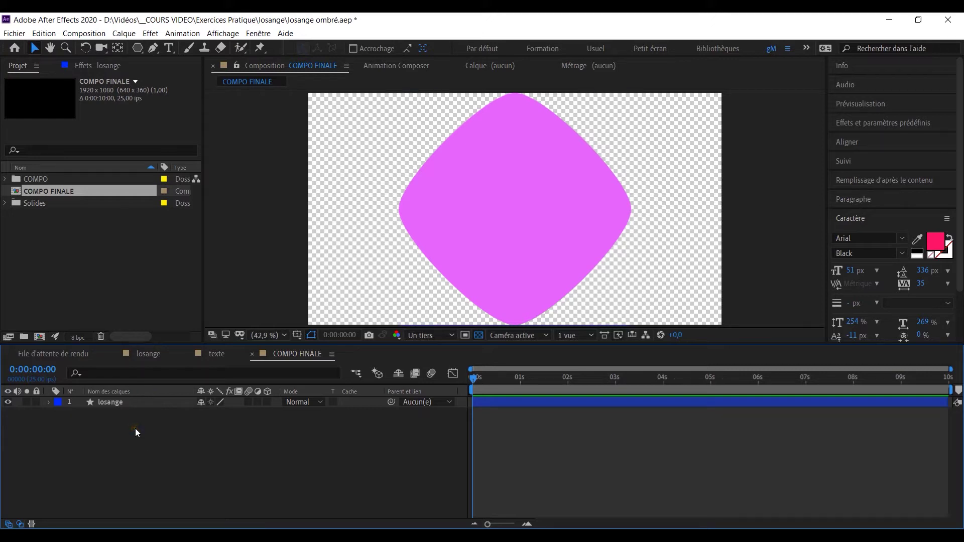
pyautogui.hotkey('ctrl', 'y')
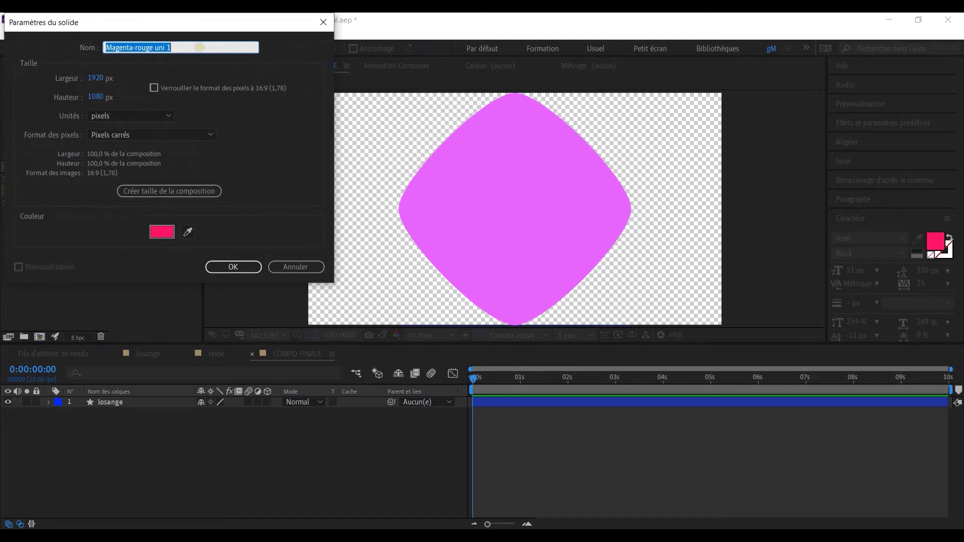
pyautogui.write('réglage couleur')
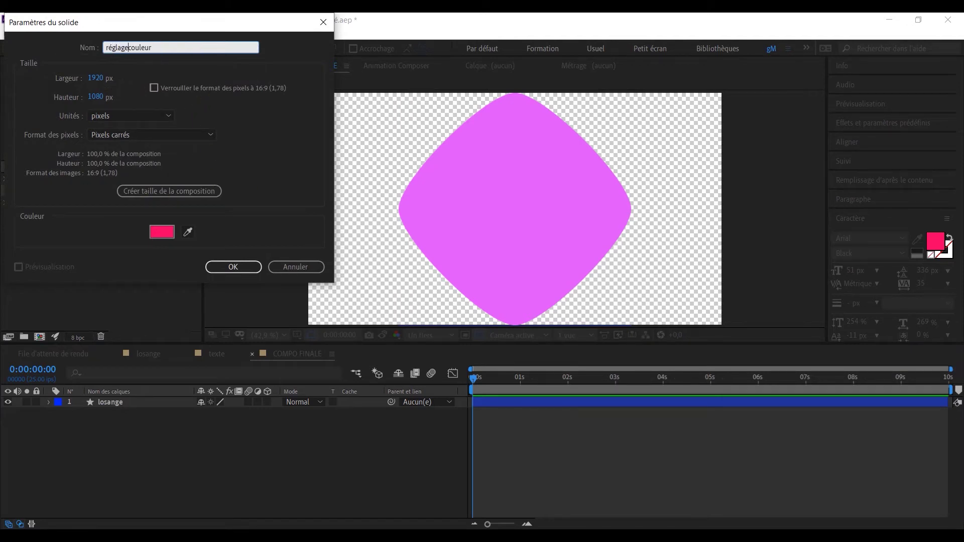
pyautogui.press('Return')
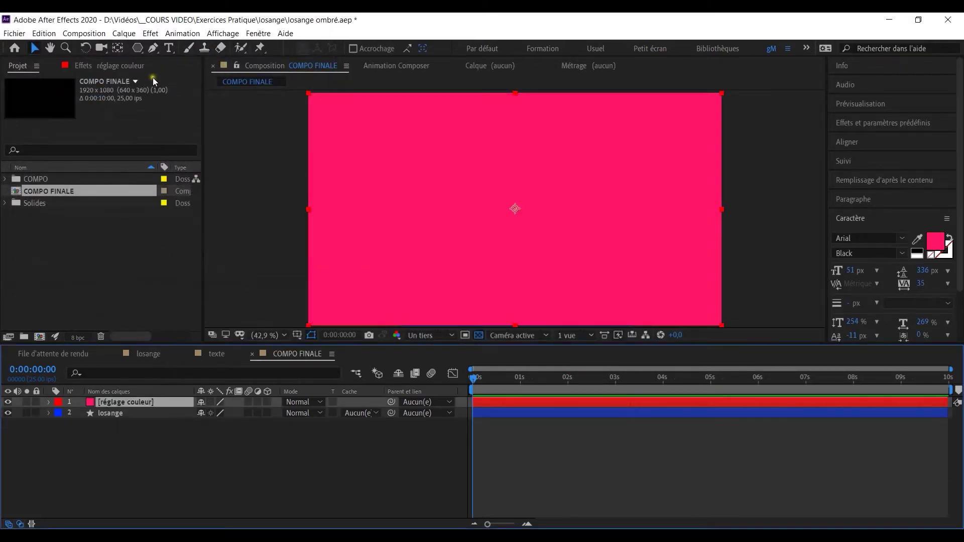
# Apply the Paramètre couleurs expression control effect to the réglage couleur solid
pyautogui.click(151, 33)
pyautogui.moveTo(221, 220)
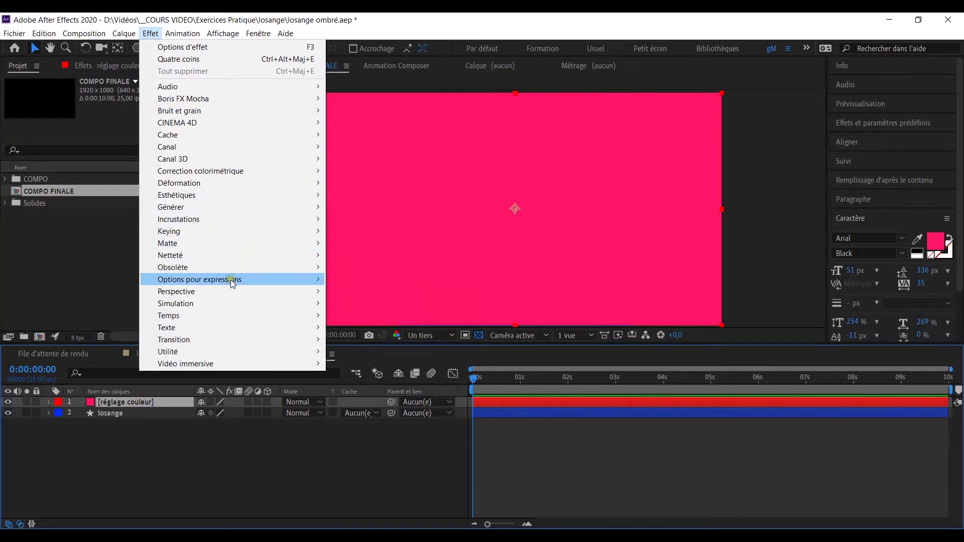
pyautogui.moveTo(231, 281)
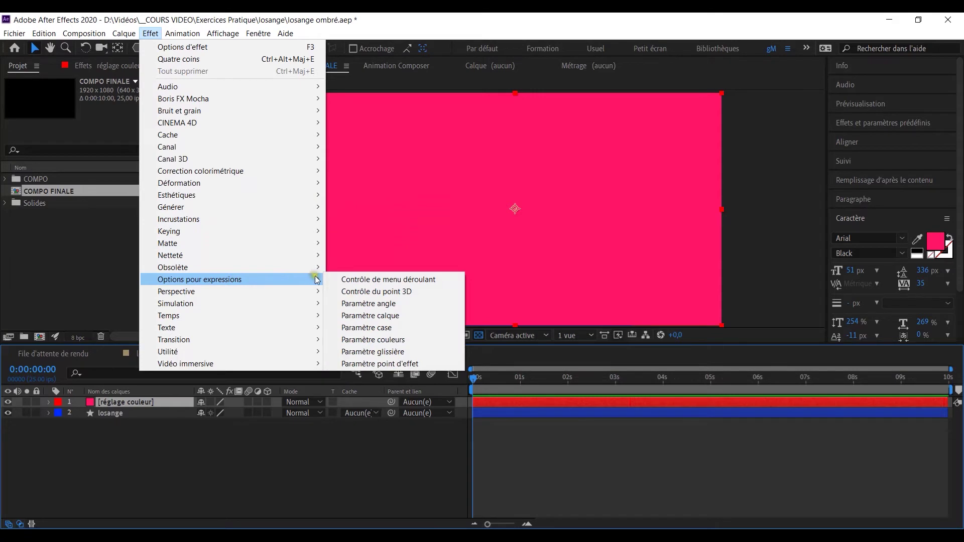
pyautogui.click(393, 344)
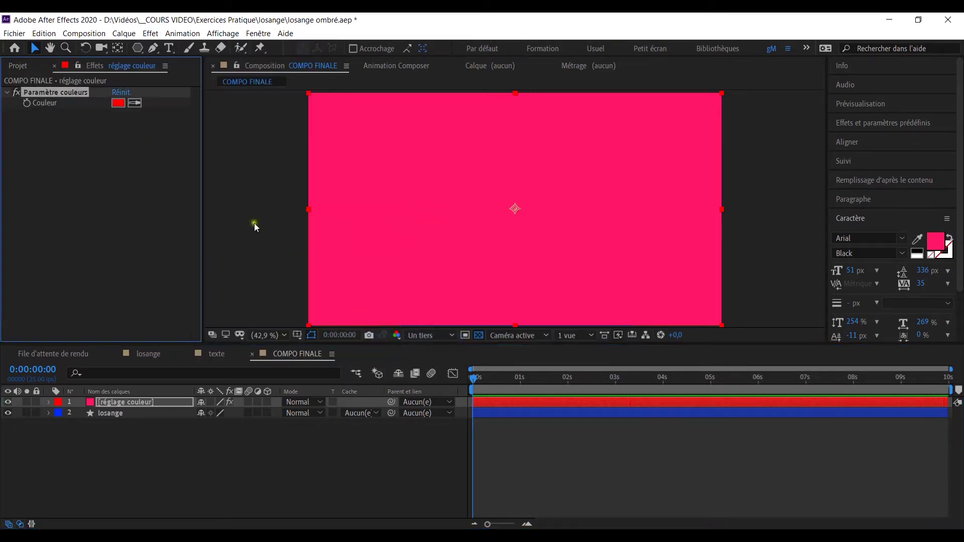
# Set the colour control on the réglage couleur layer to E35FFB and rename the effect as mauve
pyautogui.click(119, 104)
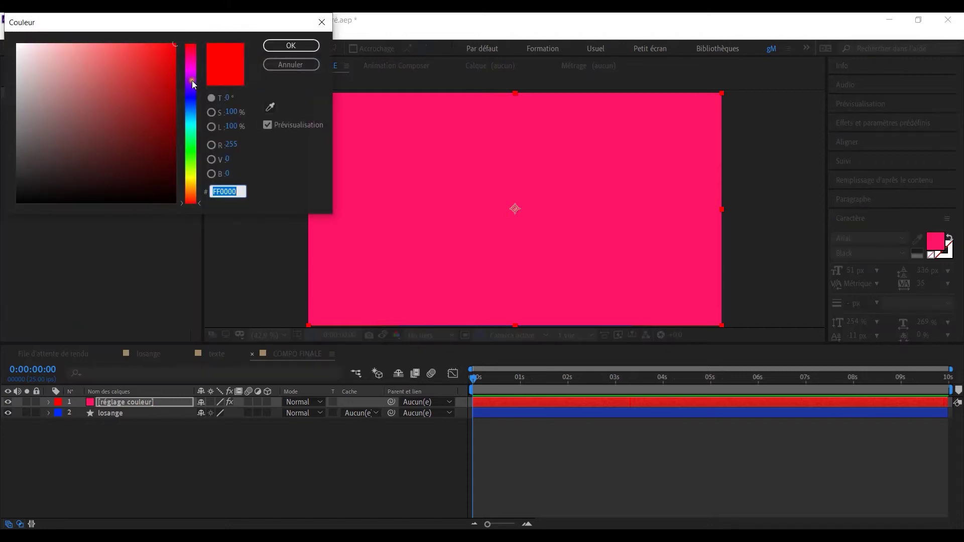
pyautogui.moveTo(193, 86); pyautogui.dragTo(193, 75)
pyautogui.moveTo(153, 44); pyautogui.dragTo(115, 46)
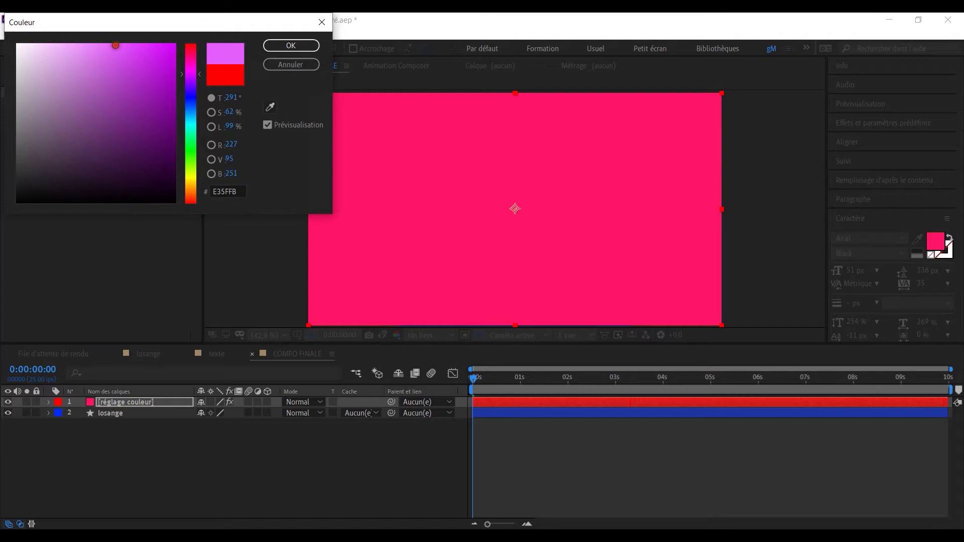
pyautogui.click(267, 45)
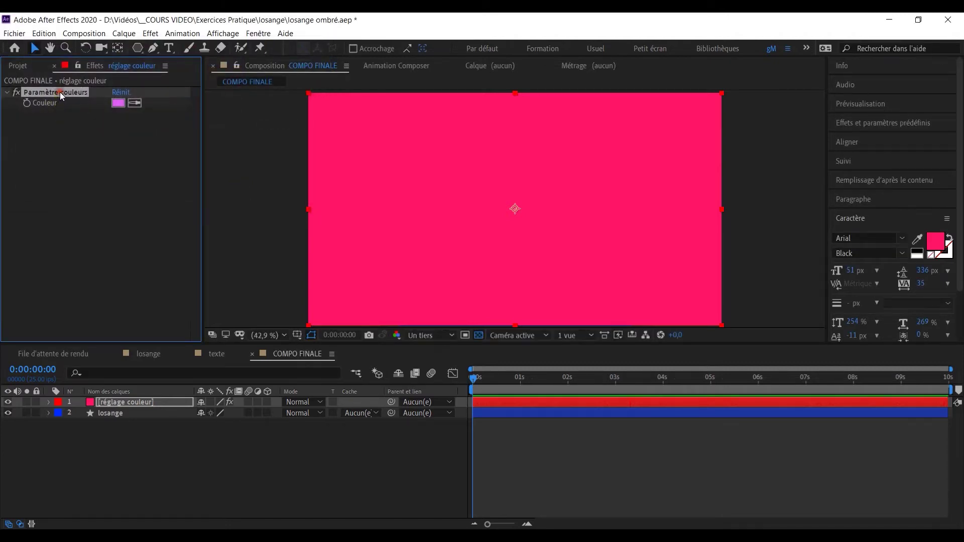
pyautogui.press('Return')
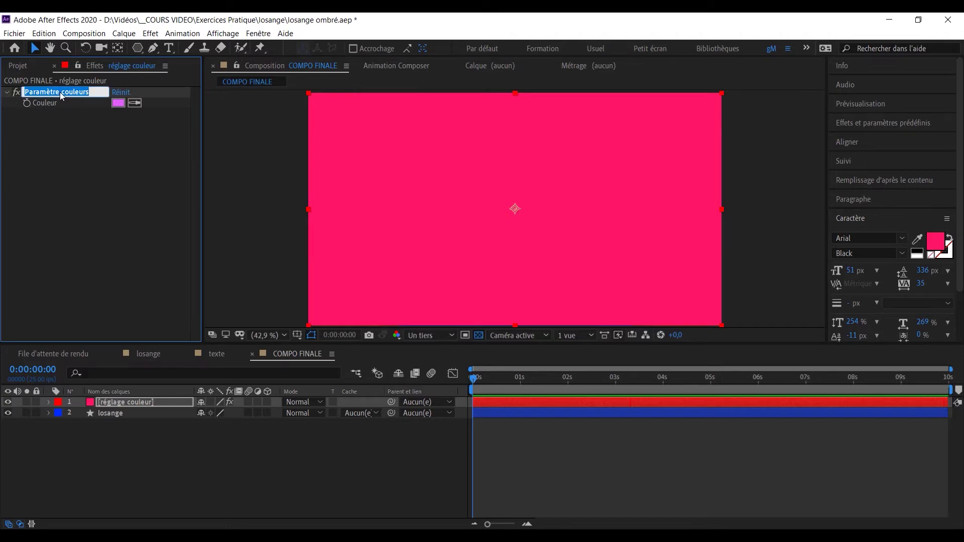
pyautogui.write('mauve')
pyautogui.press('Return')
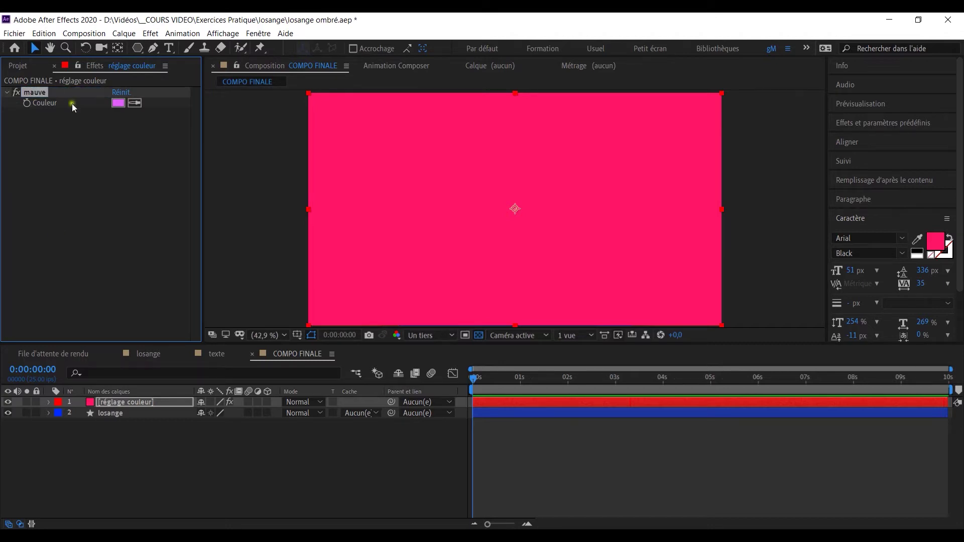
# Hide the réglage couleur layer and move it below the losange layer
pyautogui.click(125, 402)
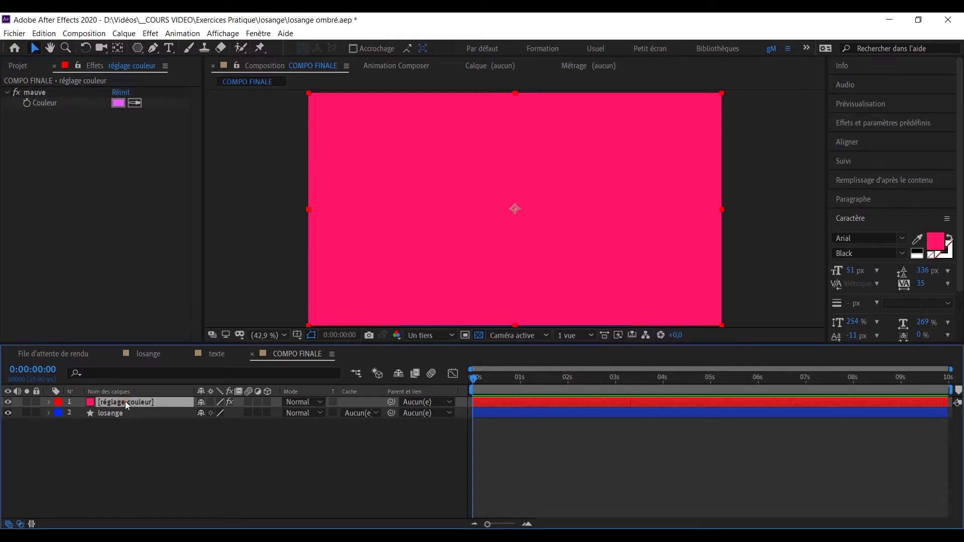
pyautogui.click(8, 402)
pyautogui.moveTo(121, 403); pyautogui.dragTo(119, 429)
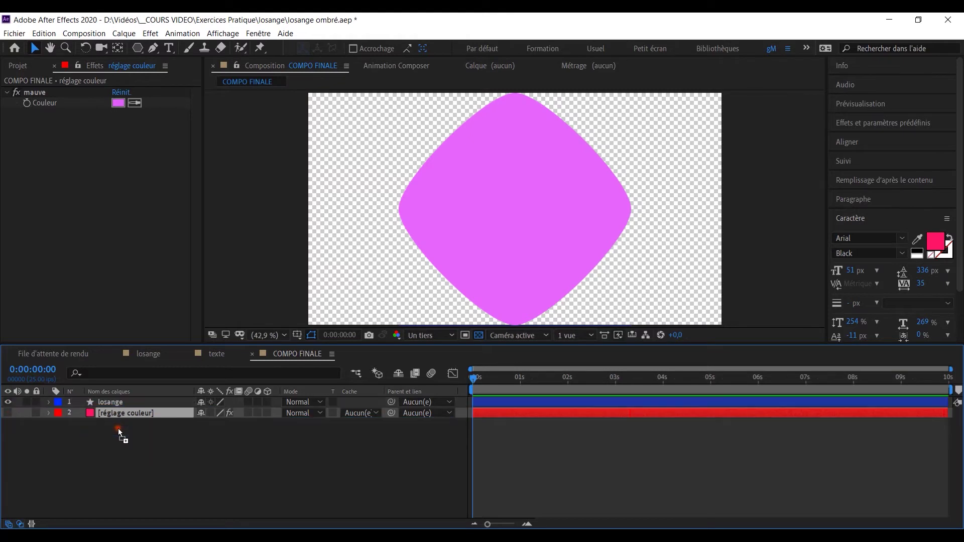
# Apply the Remplir effect to the losange layer
pyautogui.click(123, 402)
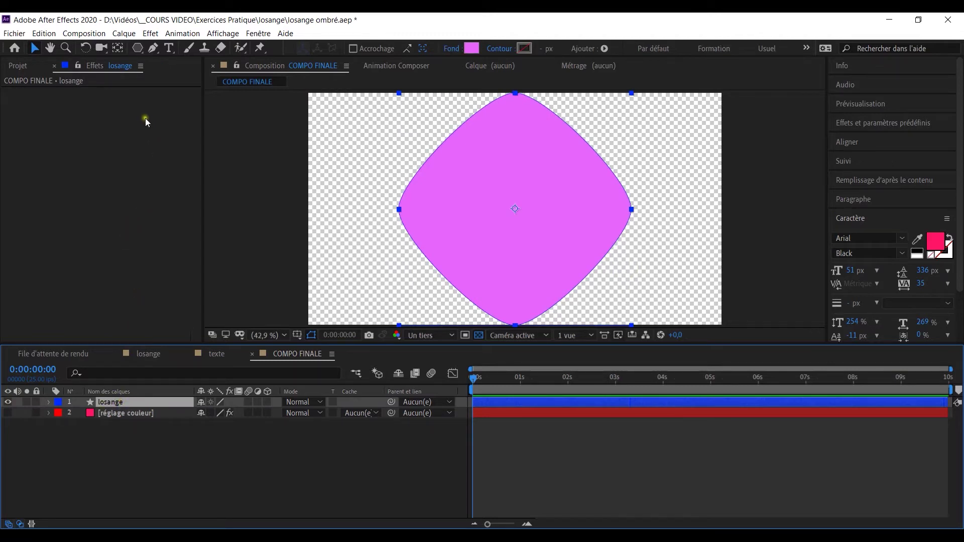
pyautogui.click(151, 33)
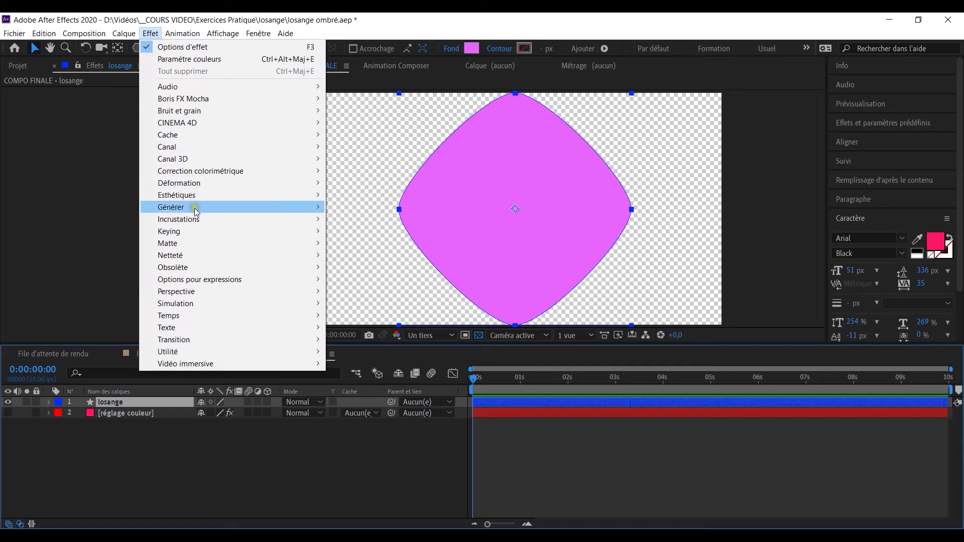
pyautogui.moveTo(197, 207)
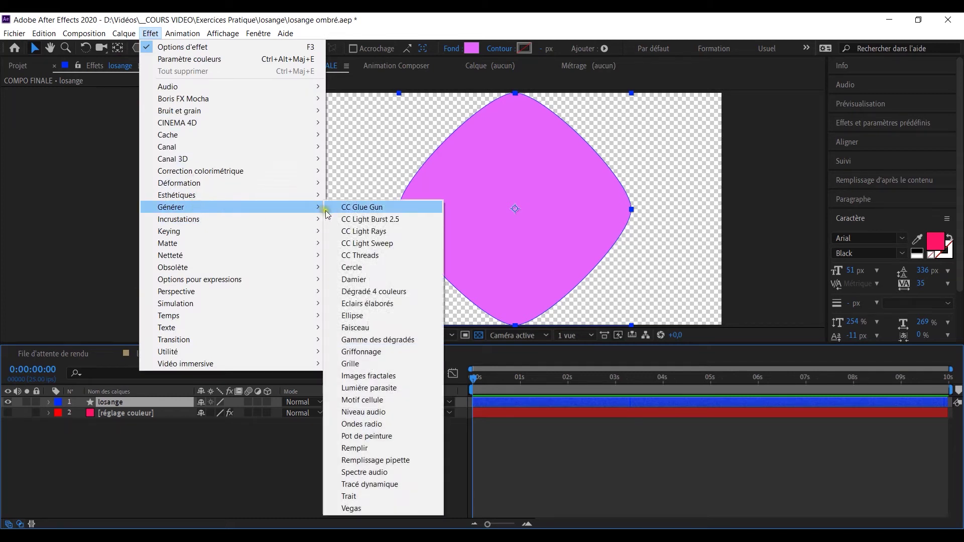
pyautogui.click(369, 449)
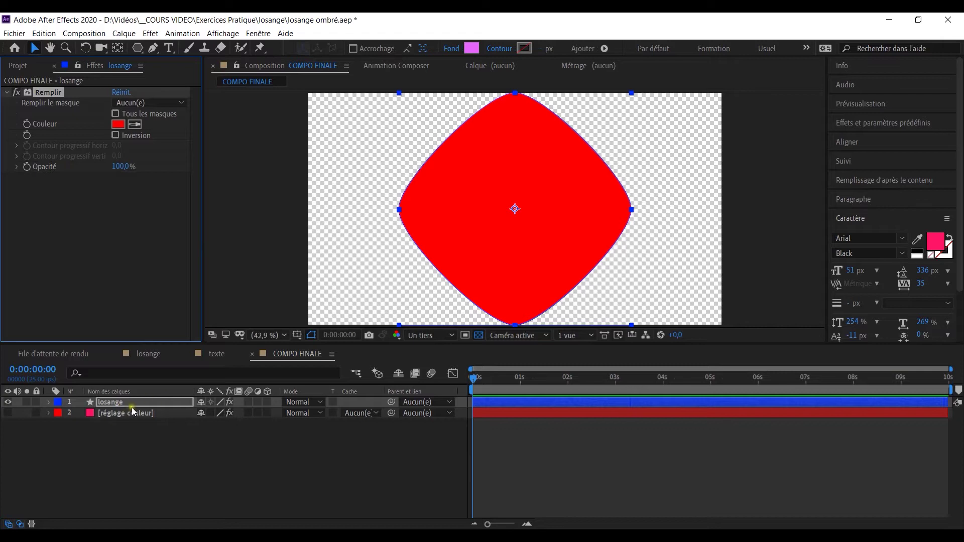
pyautogui.click(49, 403)
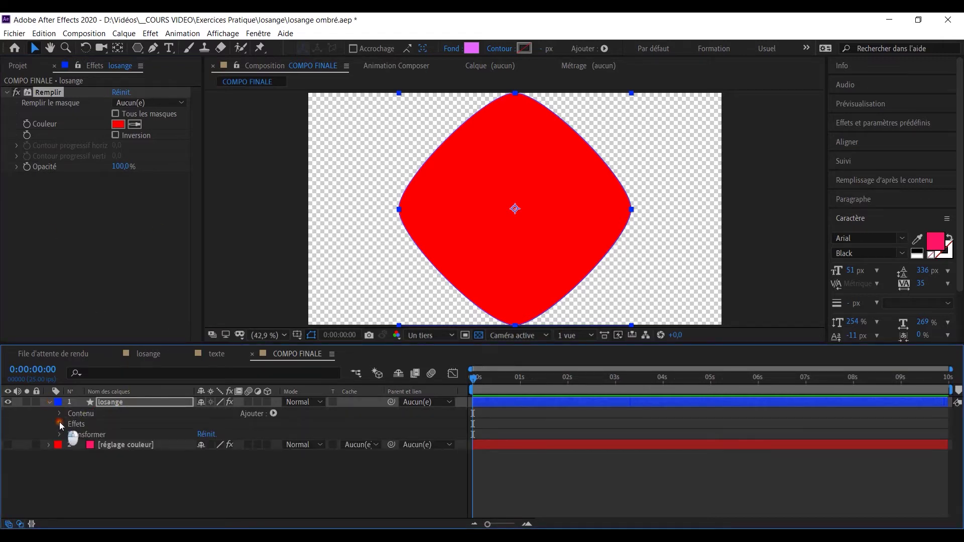
pyautogui.click(59, 425)
pyautogui.click(71, 434)
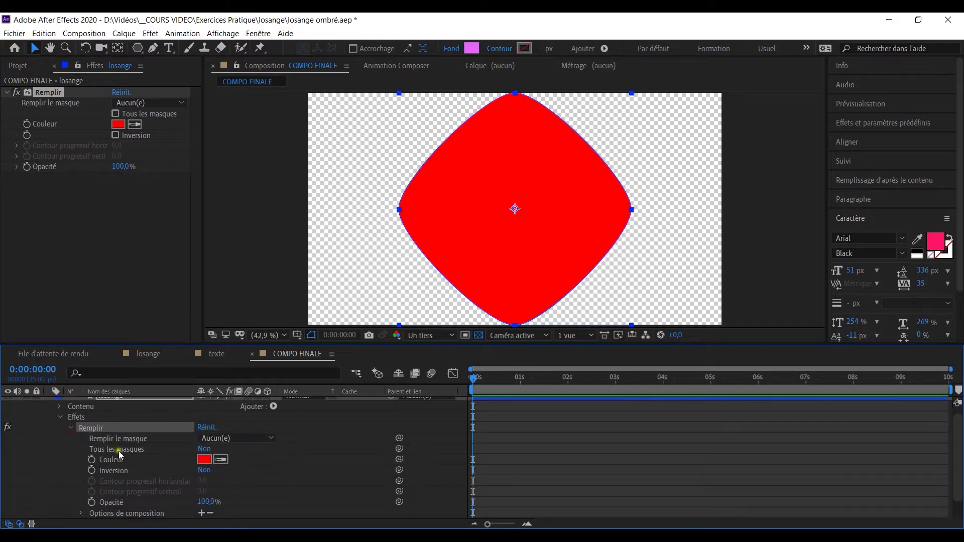
pyautogui.click(147, 459)
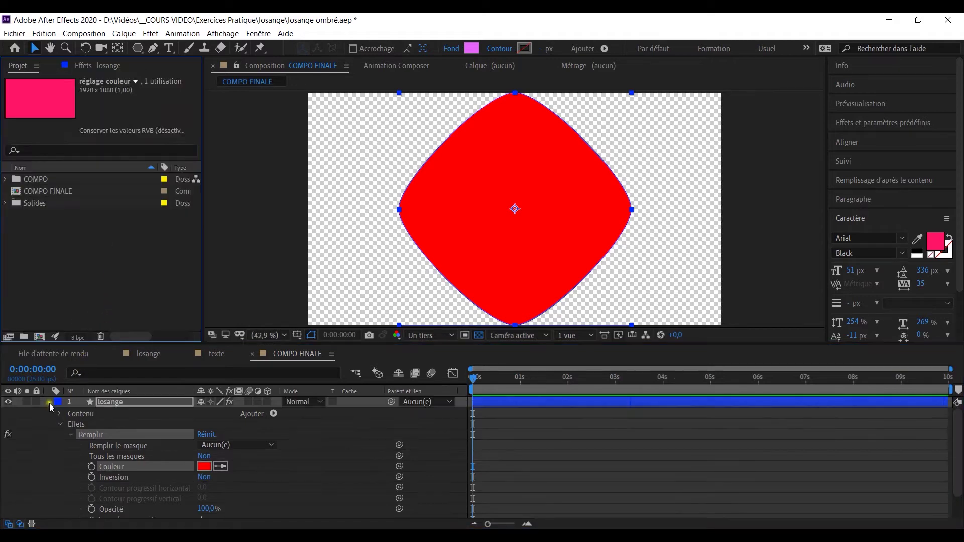
pyautogui.click(49, 403)
# Show the effect controls of the réglage couleur layer and lock that view
pyautogui.click(129, 413)
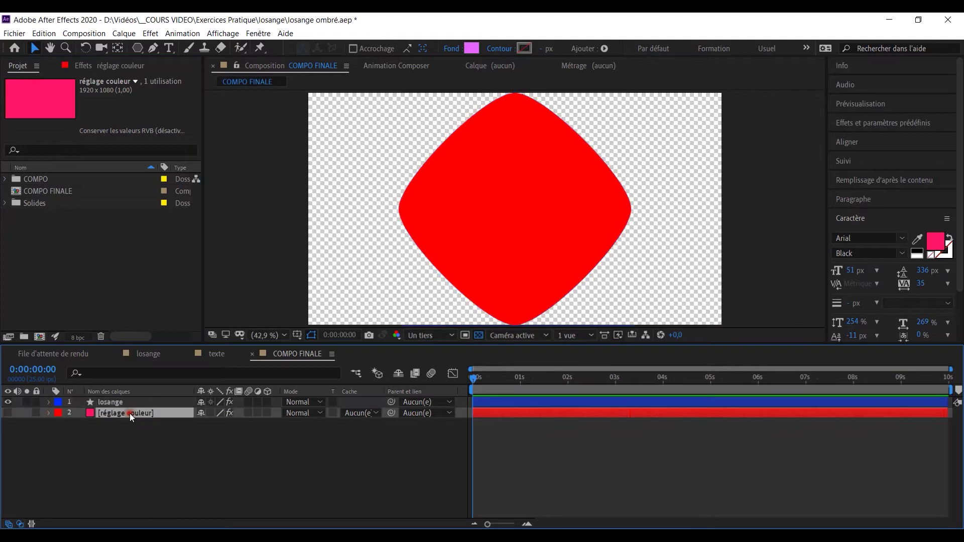
pyautogui.click(106, 66)
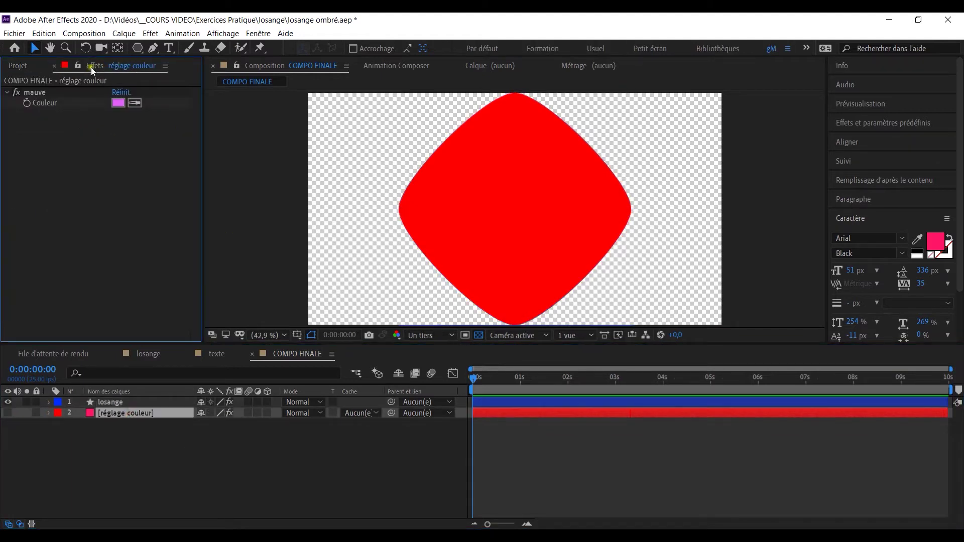
pyautogui.click(77, 65)
# Link the Remplir Couleur property of the losange layer by expression to the mauve Couleur control on réglage couleur
pyautogui.click(115, 402)
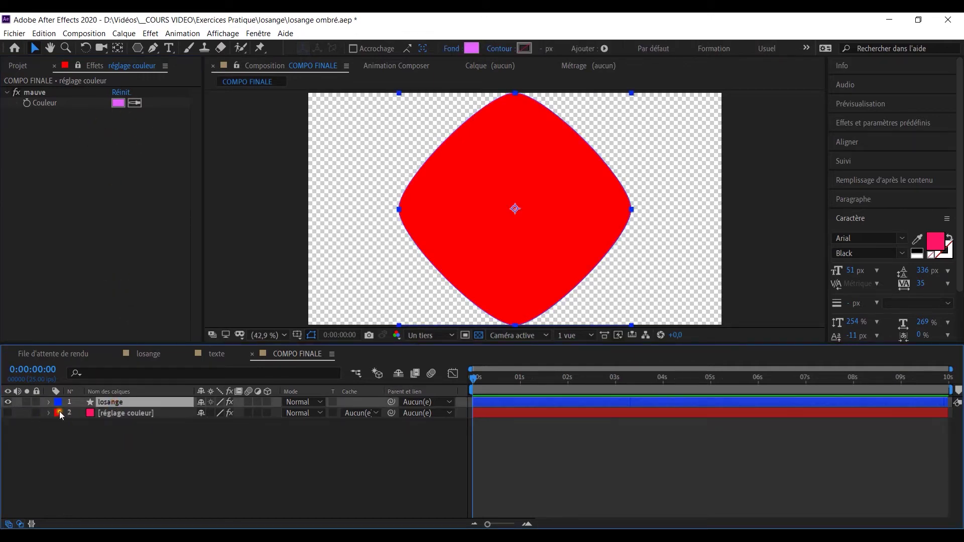
pyautogui.click(46, 401)
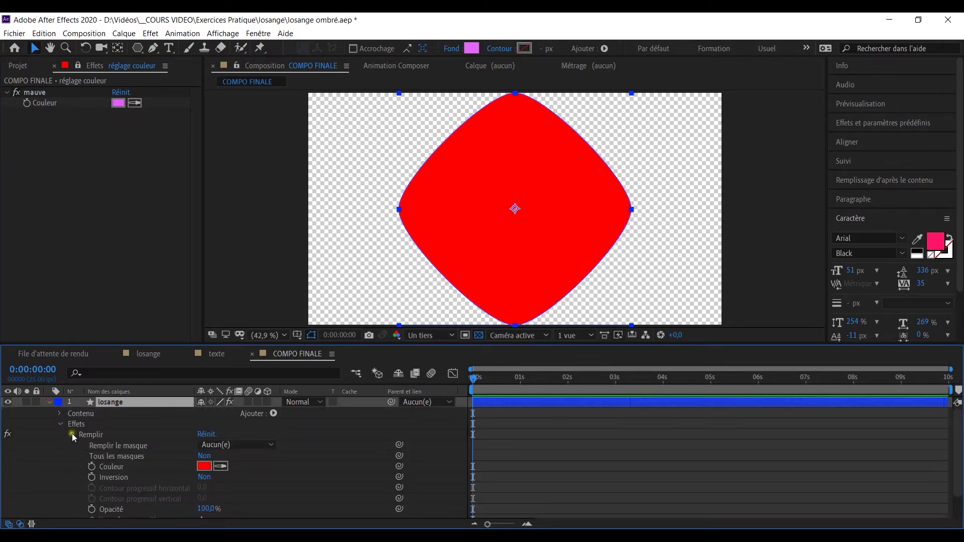
pyautogui.click(123, 467)
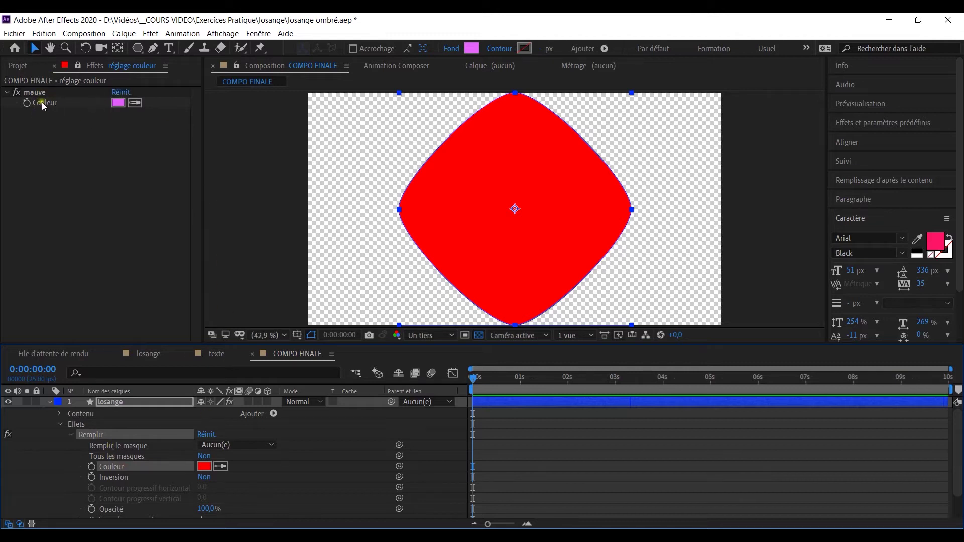
pyautogui.keyDown('alt'); pyautogui.click(91, 467); pyautogui.keyUp('alt')
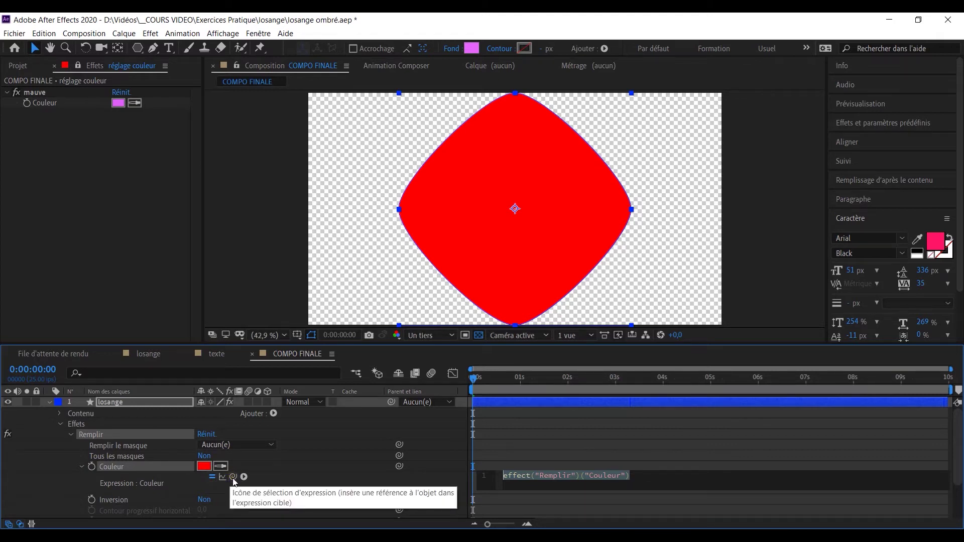
pyautogui.moveTo(233, 477); pyautogui.dragTo(62, 101)
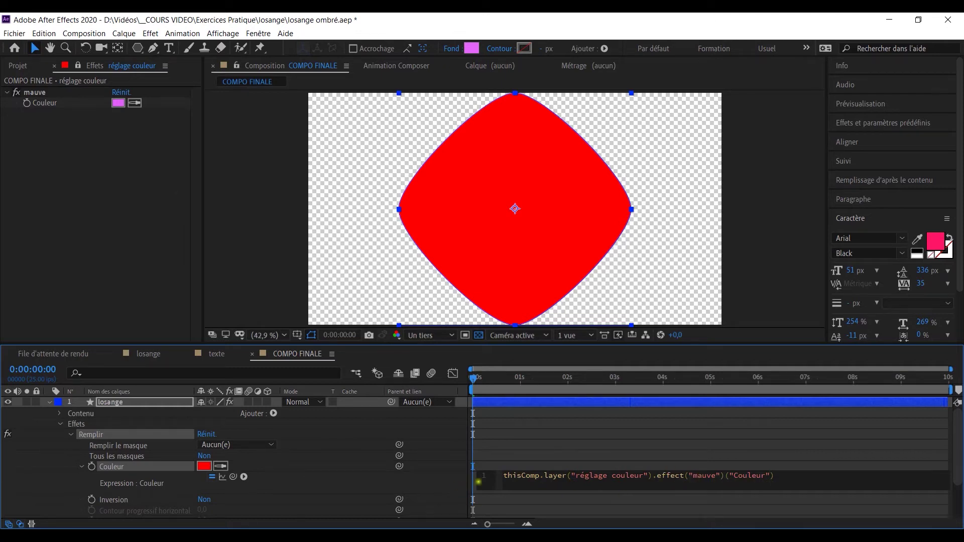
pyautogui.click(364, 483)
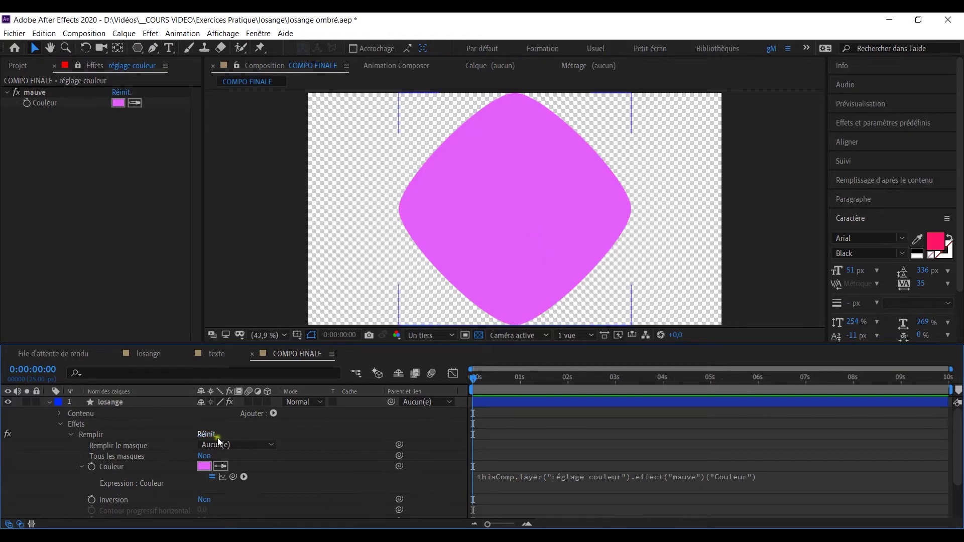
pyautogui.click(69, 433)
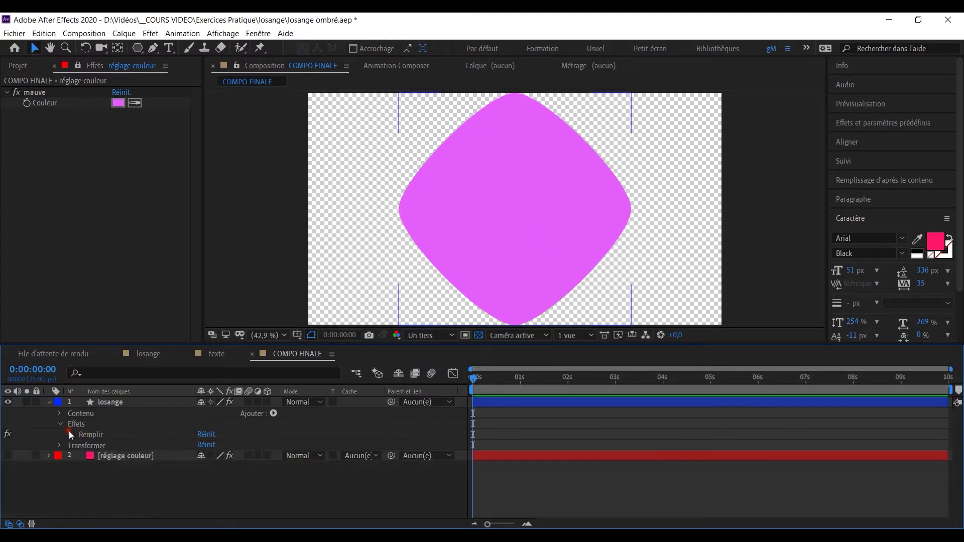
pyautogui.click(47, 401)
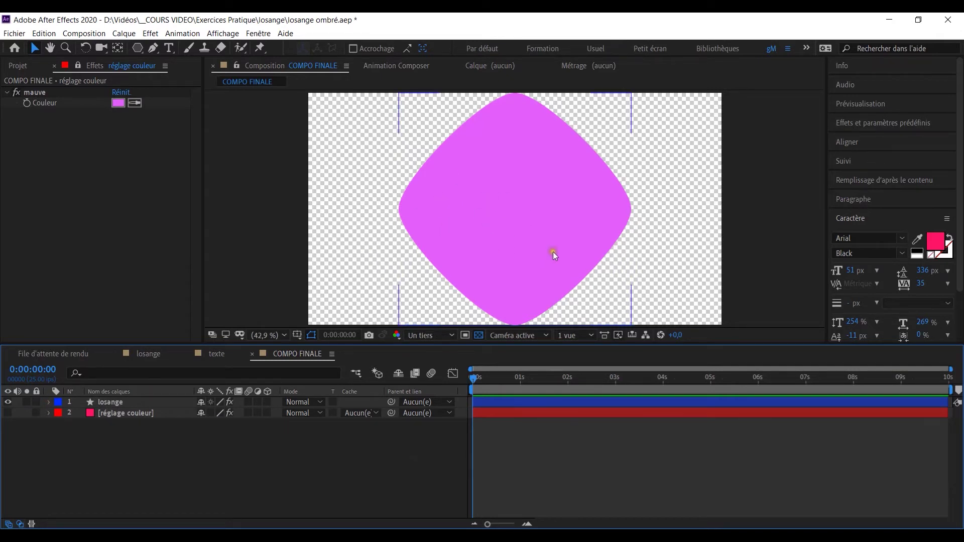
# Change the mauve colour control to a more saturated, vivid purple
pyautogui.click(118, 103)
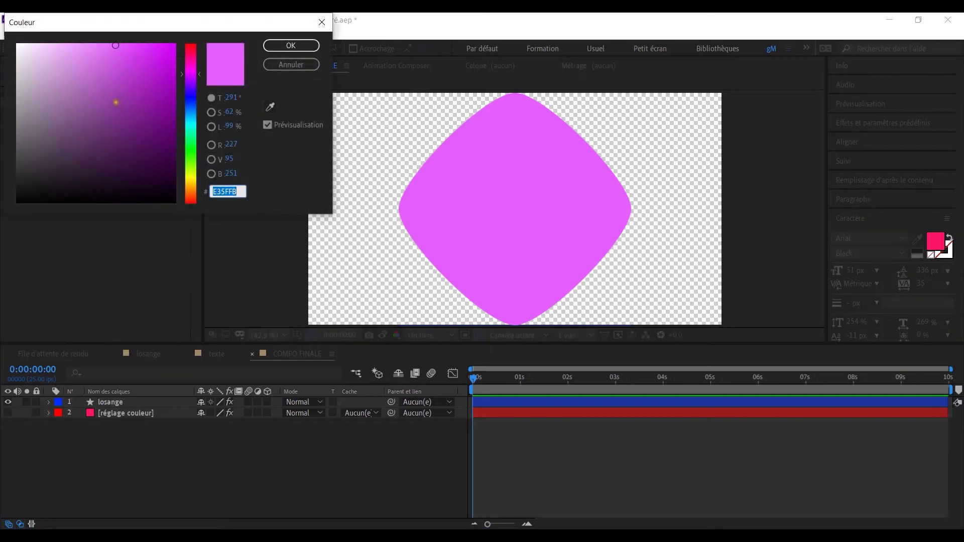
pyautogui.click(162, 51)
pyautogui.moveTo(163, 50); pyautogui.dragTo(158, 48)
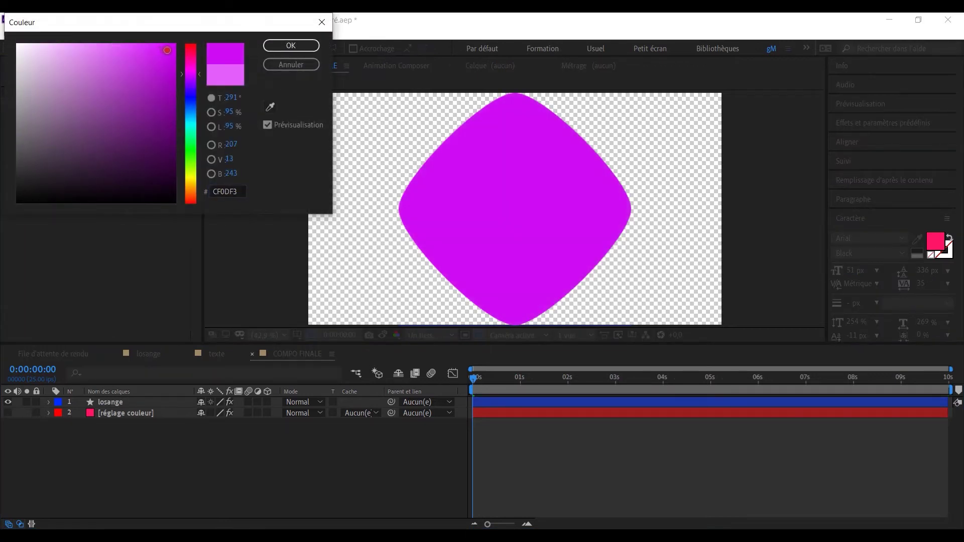
pyautogui.click(270, 47)
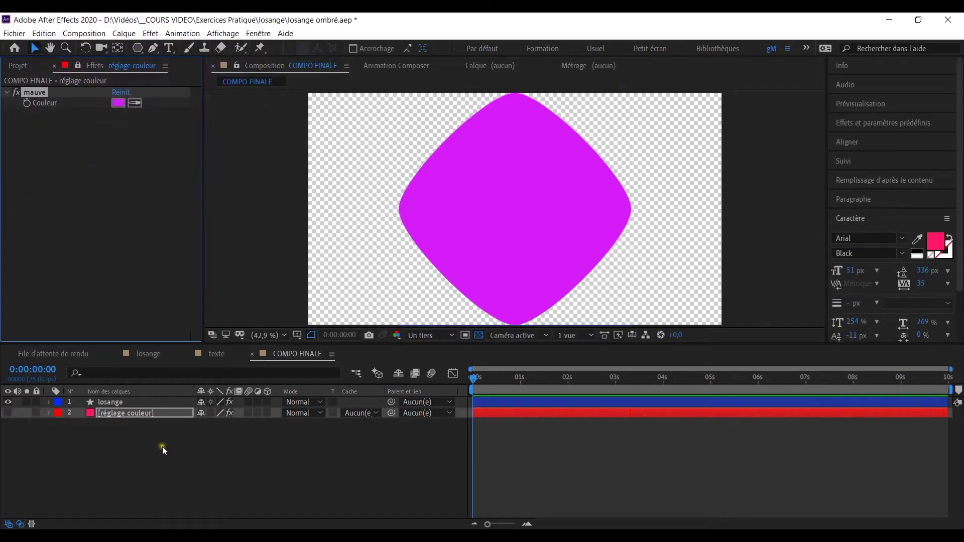
# Examine the shading and layer stack of the losange composition at 0:00:04:10, and return to COMPO FINALE
pyautogui.click(119, 405)
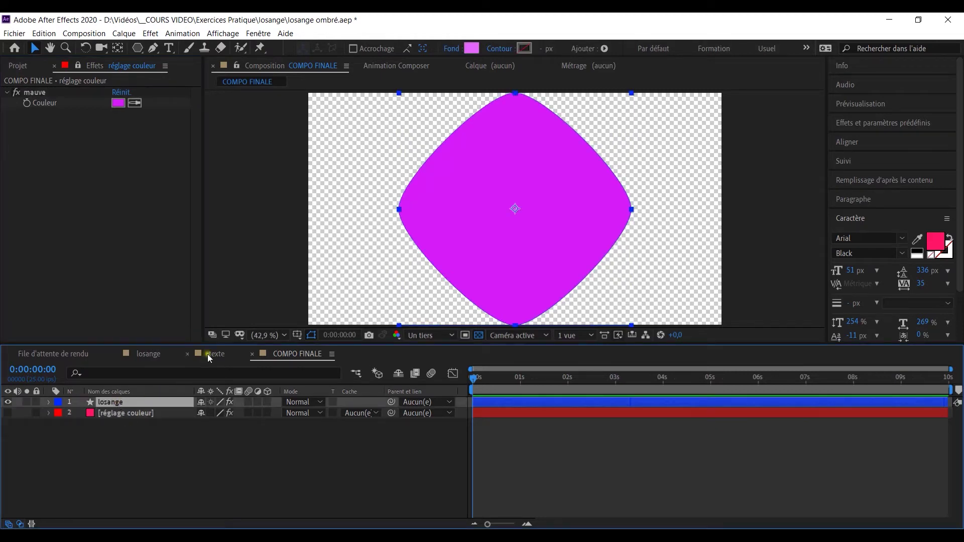
pyautogui.click(149, 354)
pyautogui.click(508, 378)
pyautogui.moveTo(517, 380); pyautogui.dragTo(686, 405)
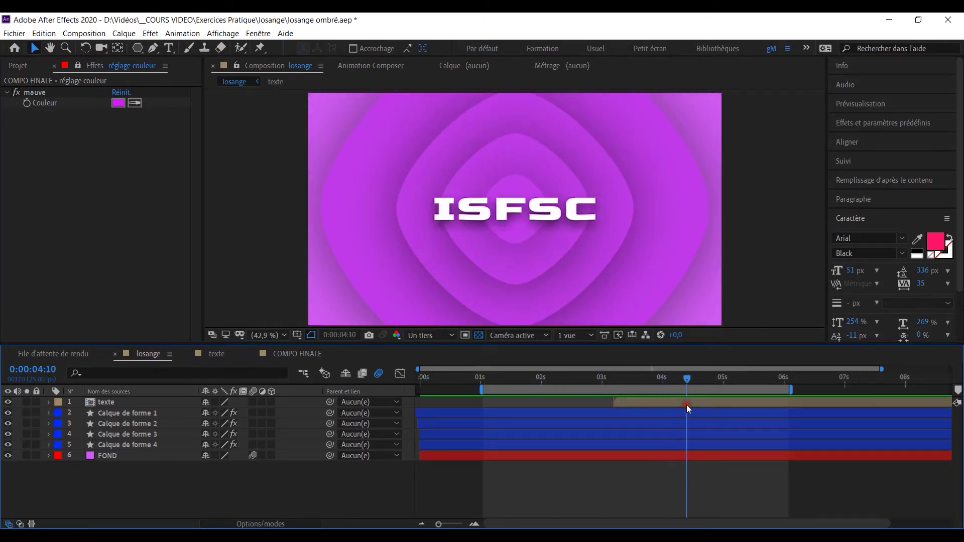
pyautogui.click(303, 352)
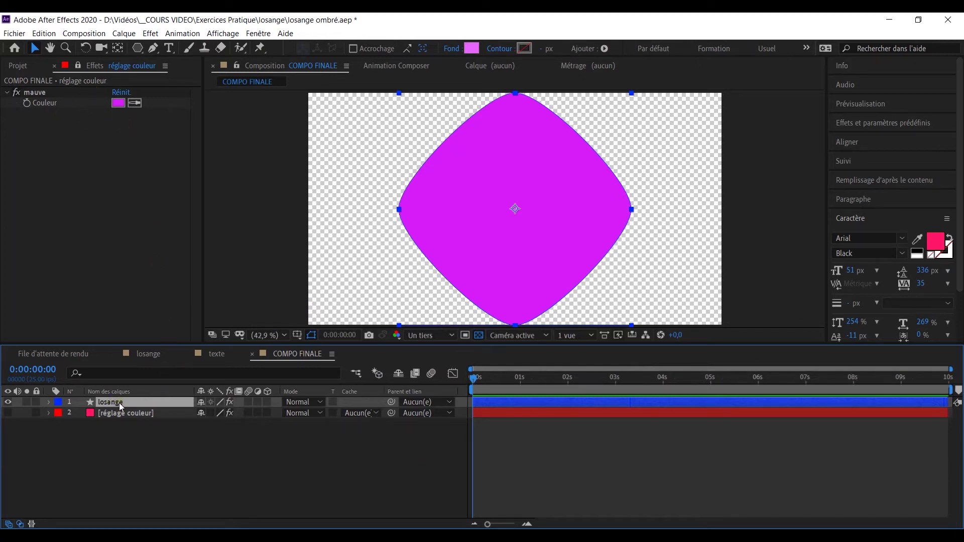
pyautogui.click(50, 403)
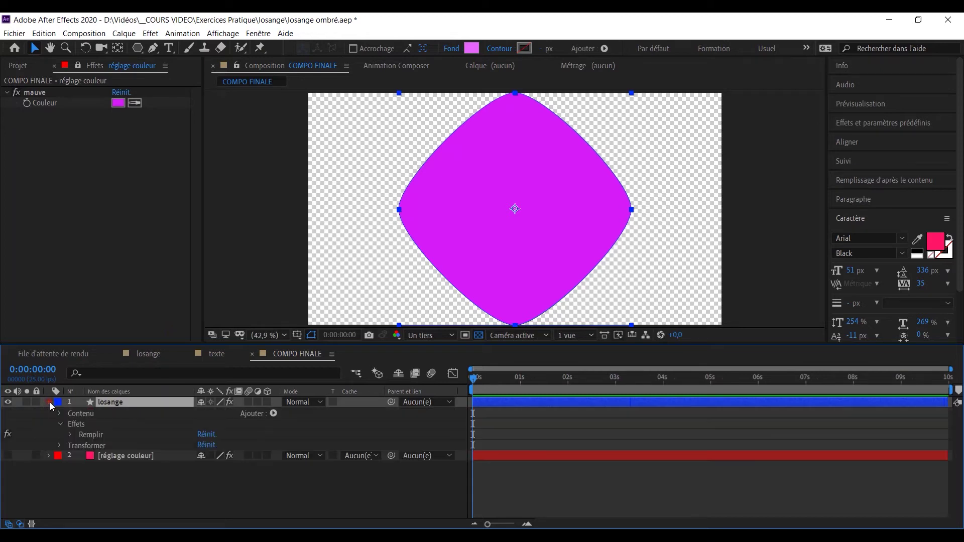
pyautogui.click(148, 358)
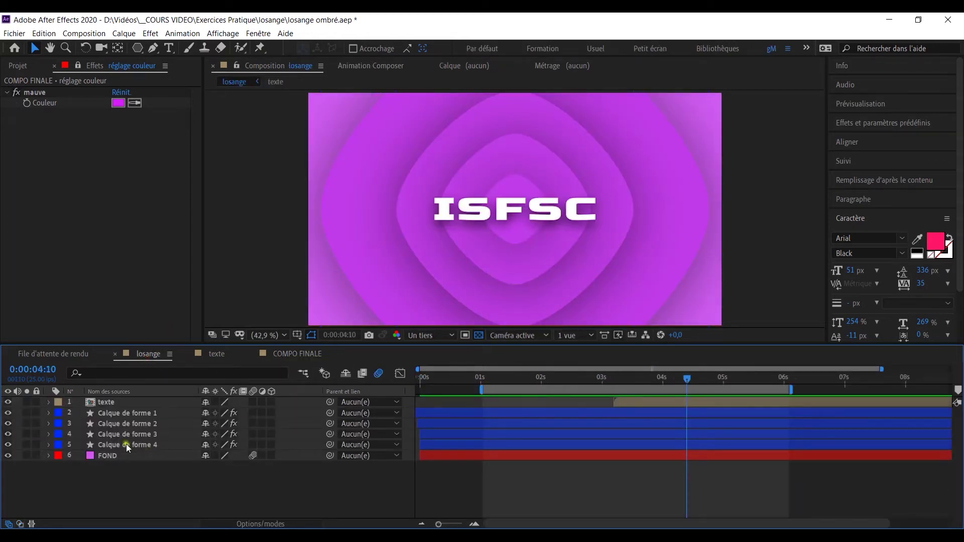
pyautogui.click(293, 353)
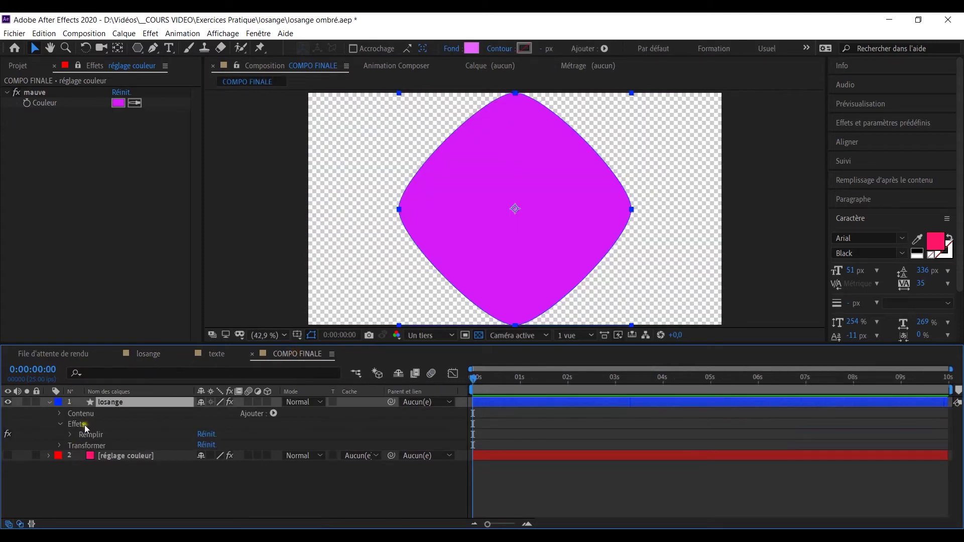
pyautogui.click(114, 401)
pyautogui.click(145, 34)
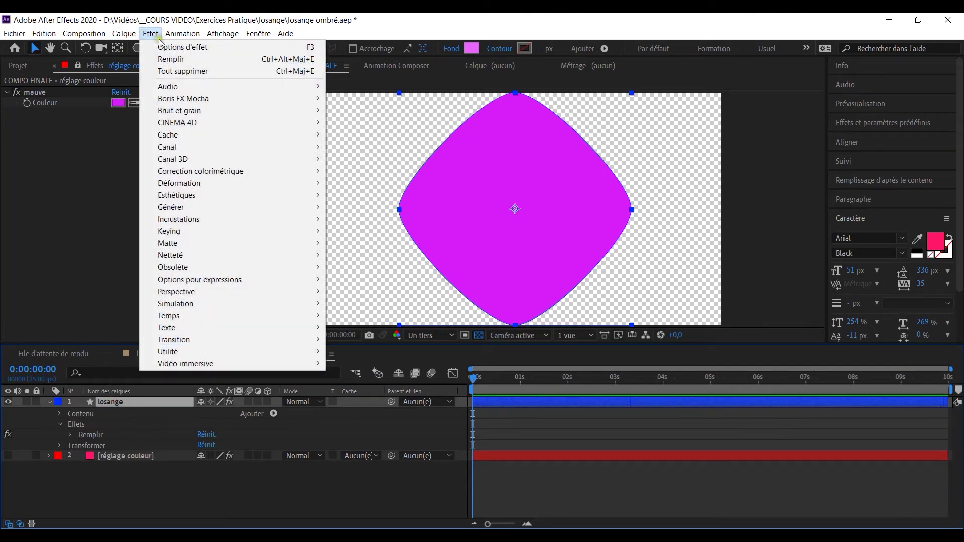
pyautogui.moveTo(188, 111)
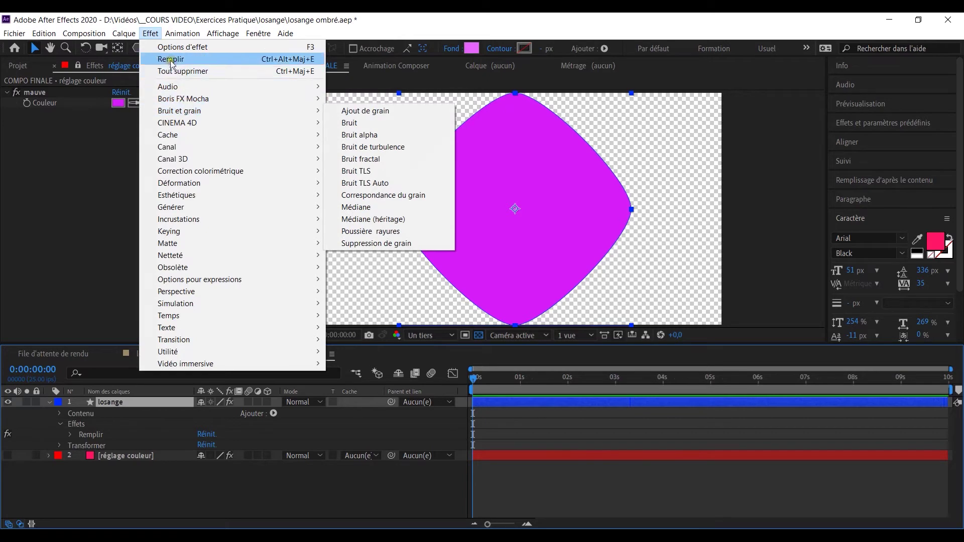
pyautogui.click(152, 35)
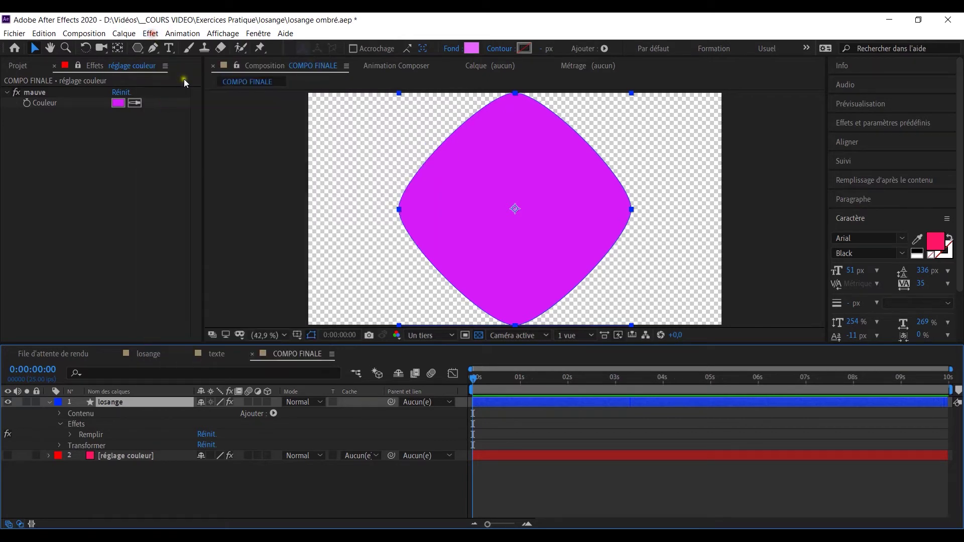
# Find the Ombre portée effect by searching for ombre and apply it to the losange layer
pyautogui.click(856, 124)
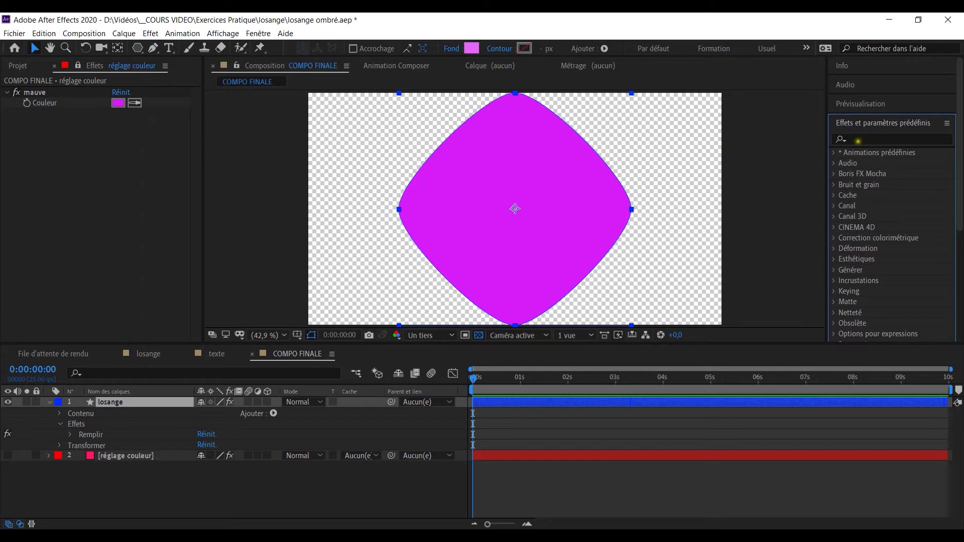
pyautogui.click(858, 140)
pyautogui.write('ombre')
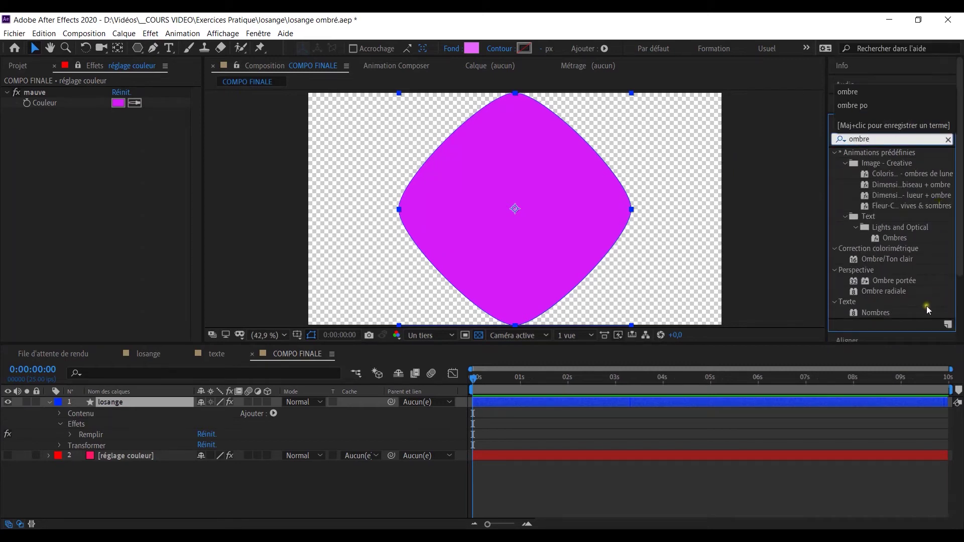
pyautogui.click(854, 280)
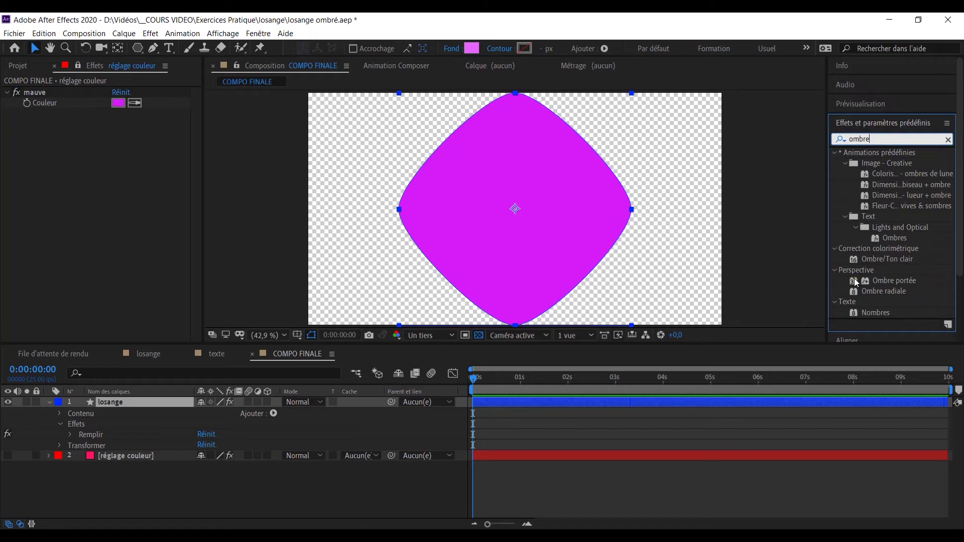
pyautogui.moveTo(855, 279)
pyautogui.mouseDown()
pyautogui.moveTo(345, 403)
pyautogui.moveTo(186, 400)
pyautogui.moveTo(837, 315)
pyautogui.moveTo(854, 281)
pyautogui.mouseUp()
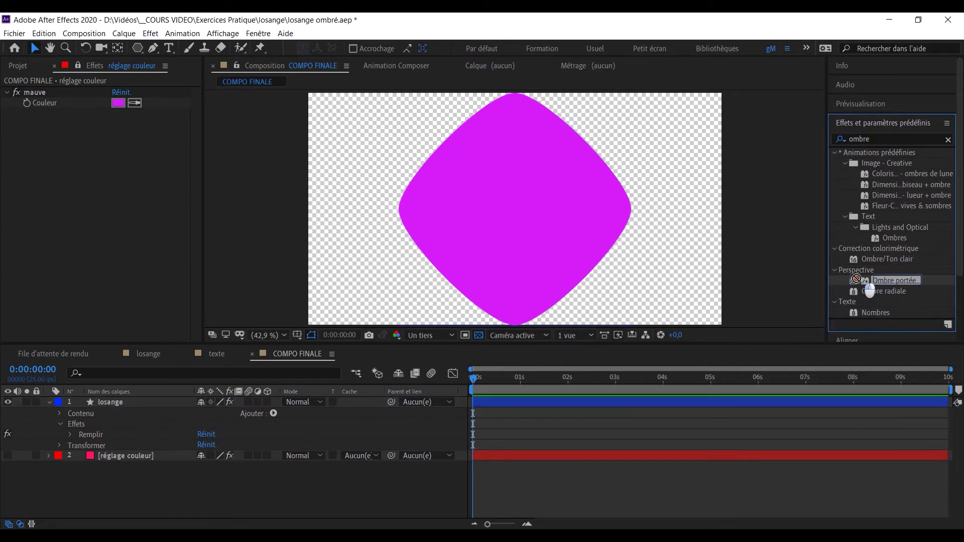
pyautogui.click(118, 403)
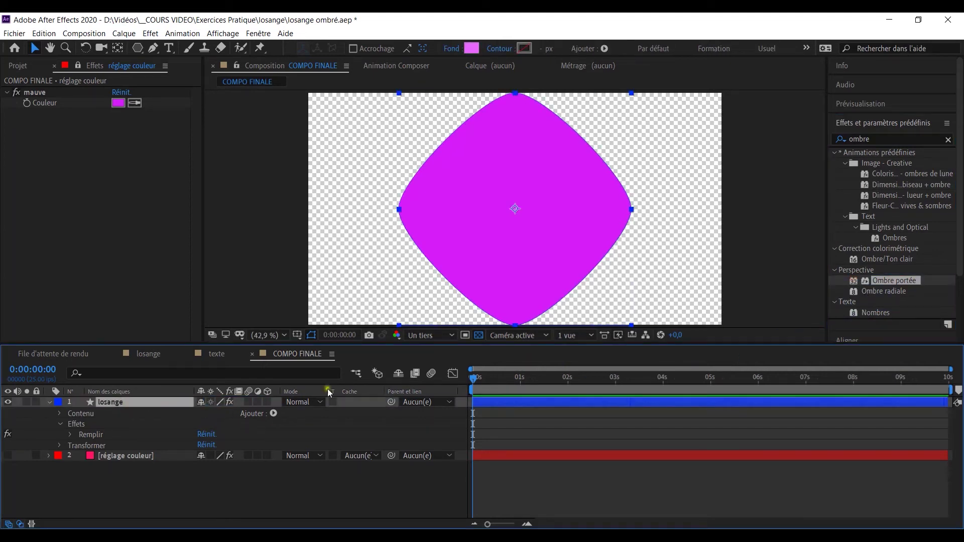
pyautogui.doubleClick(855, 282)
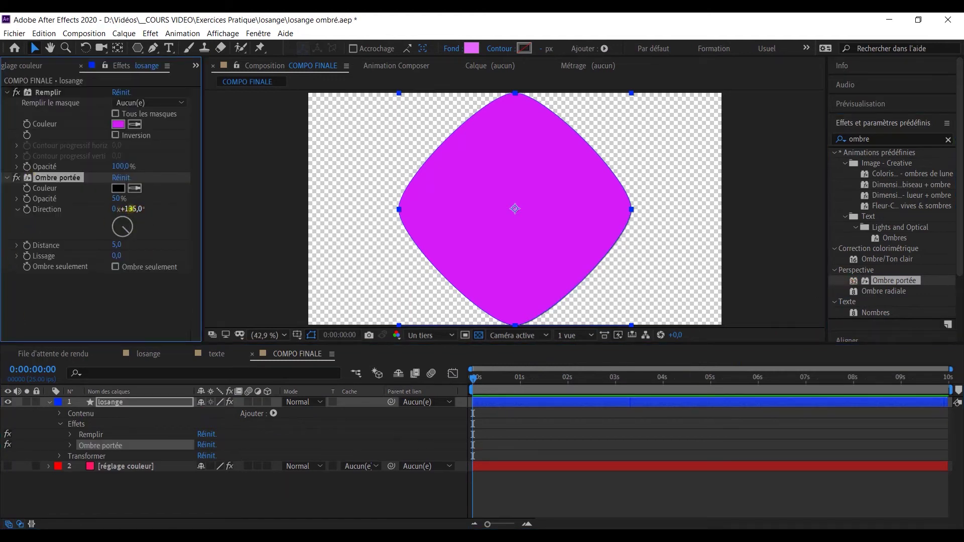
# Set the Ombre portée direction to 196° and its distance to 87 on the losange layer
pyautogui.moveTo(126, 211); pyautogui.dragTo(156, 211)
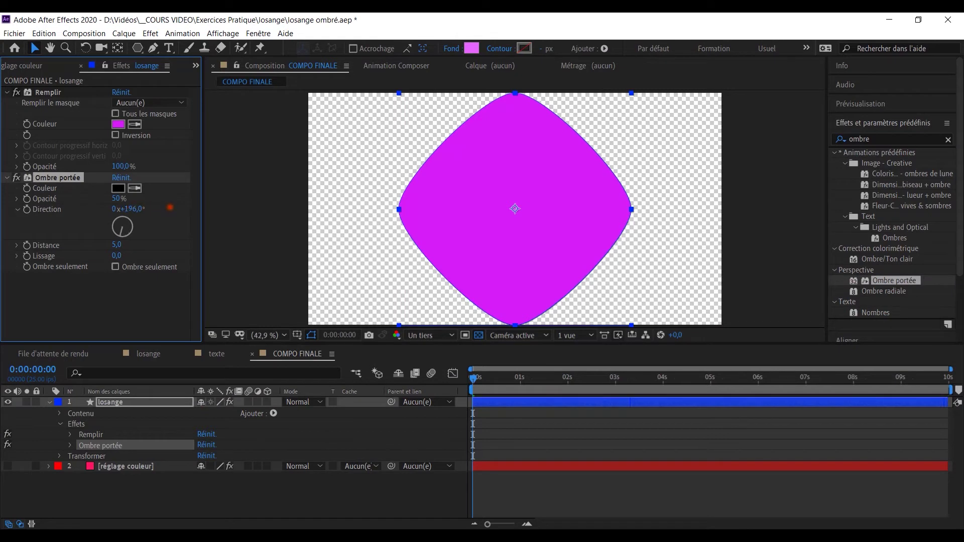
pyautogui.click(7, 92)
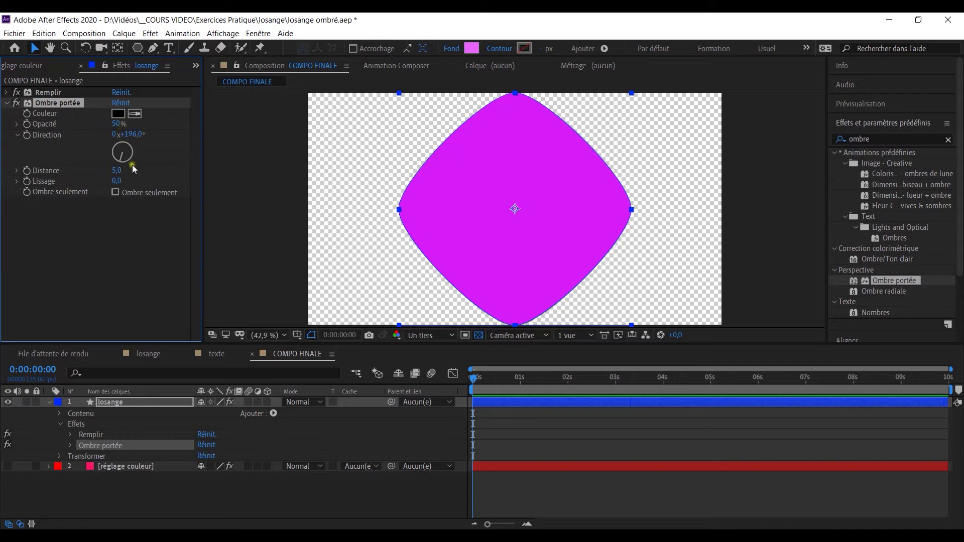
pyautogui.moveTo(116, 170); pyautogui.dragTo(247, 169)
pyautogui.moveTo(119, 171); pyautogui.dragTo(246, 168)
# Set the Lissage of the Ombre portée effect on the losange layer to 900
pyautogui.moveTo(121, 181); pyautogui.dragTo(270, 168)
pyautogui.moveTo(190, 188); pyautogui.dragTo(2, 177)
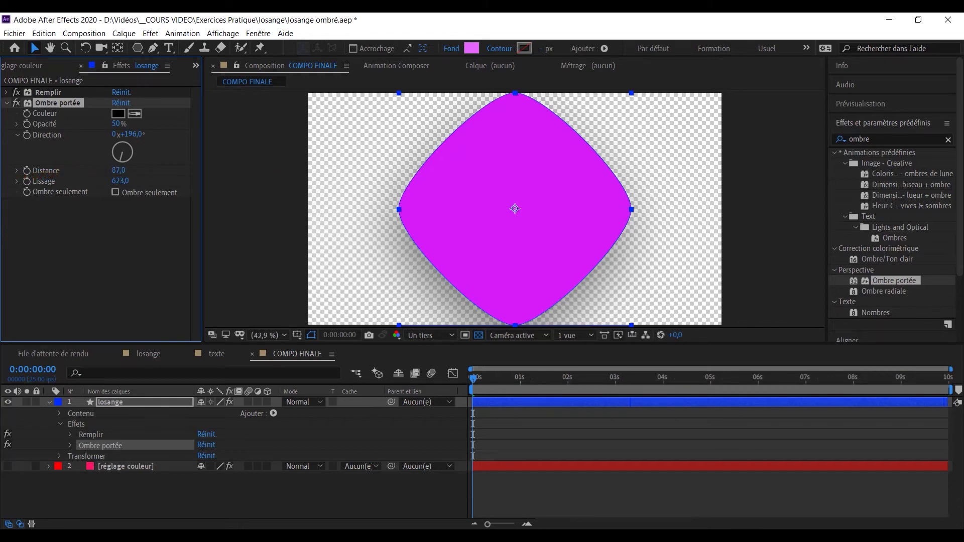
pyautogui.click(119, 181)
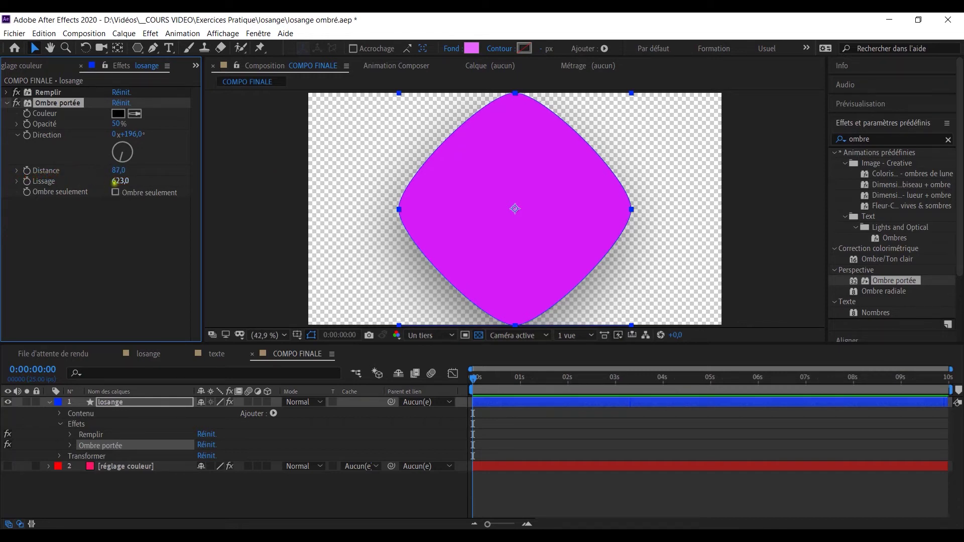
pyautogui.write('900')
pyautogui.press('Return')
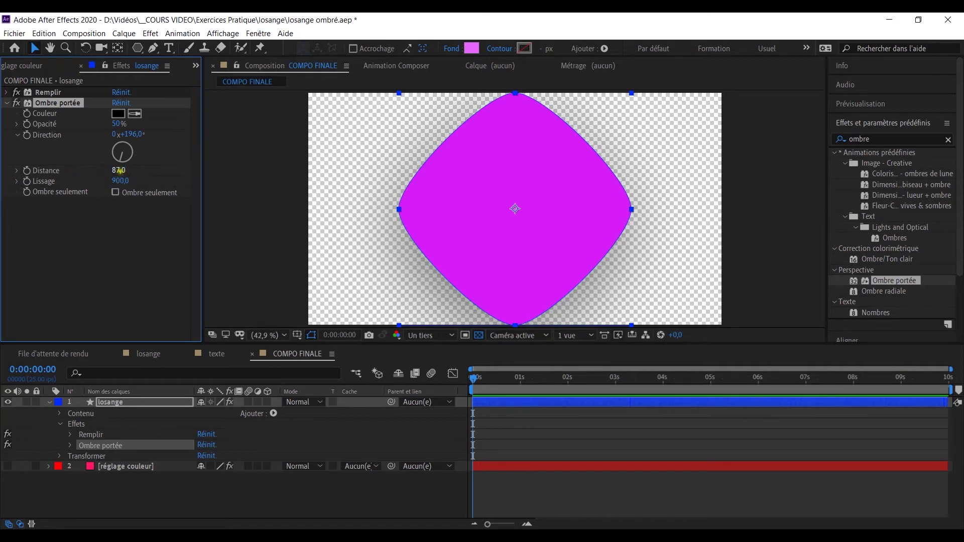
# Set the losange layer's Ombre portée to direction 180°, distance 32 and Lissage 661
pyautogui.click(145, 134)
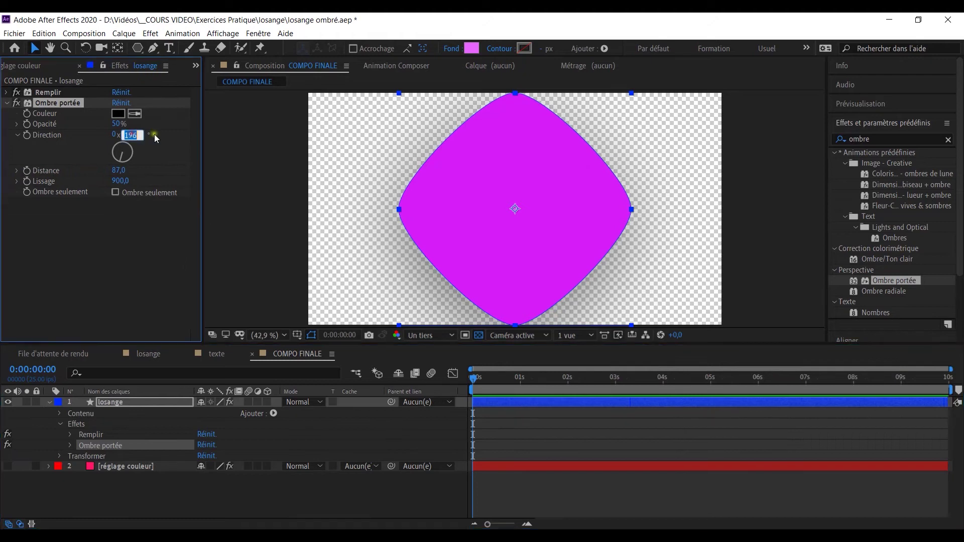
pyautogui.write('180')
pyautogui.press('Return')
pyautogui.moveTo(115, 171); pyautogui.dragTo(75, 180)
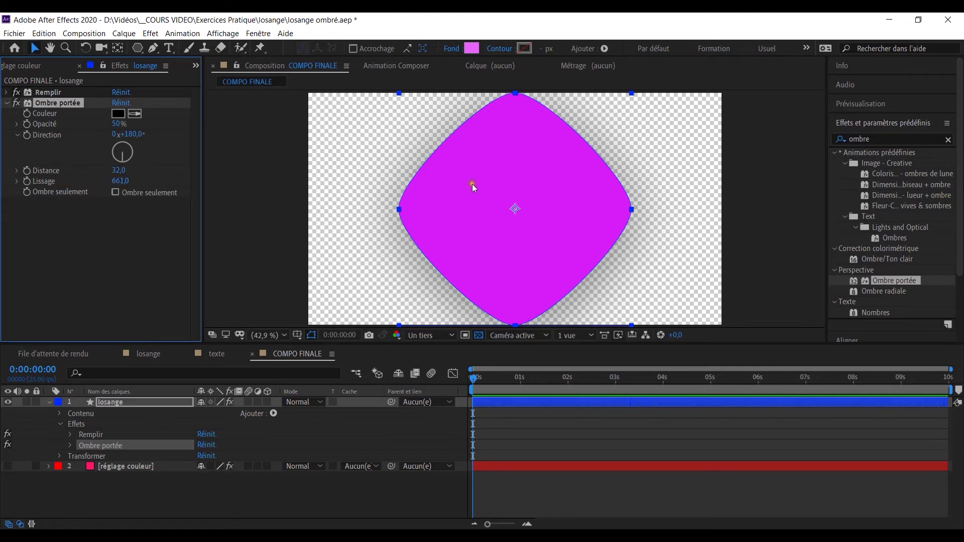
# Compare the losange layer with and without Ombre portée, leaving the effect enabled and its settings collapsed
pyautogui.click(16, 103)
pyautogui.click(16, 103)
pyautogui.click(16, 104)
pyautogui.click(17, 104)
pyautogui.click(16, 103)
pyautogui.click(16, 103)
pyautogui.click(6, 103)
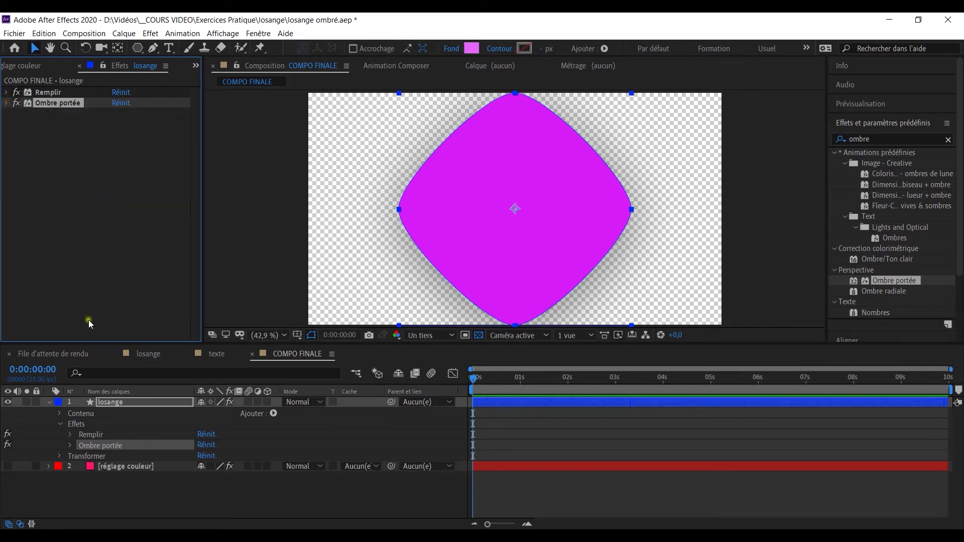
# Duplicate the losange layer and scale the copy down to 57%, then collapse both layers' properties
pyautogui.click(114, 403)
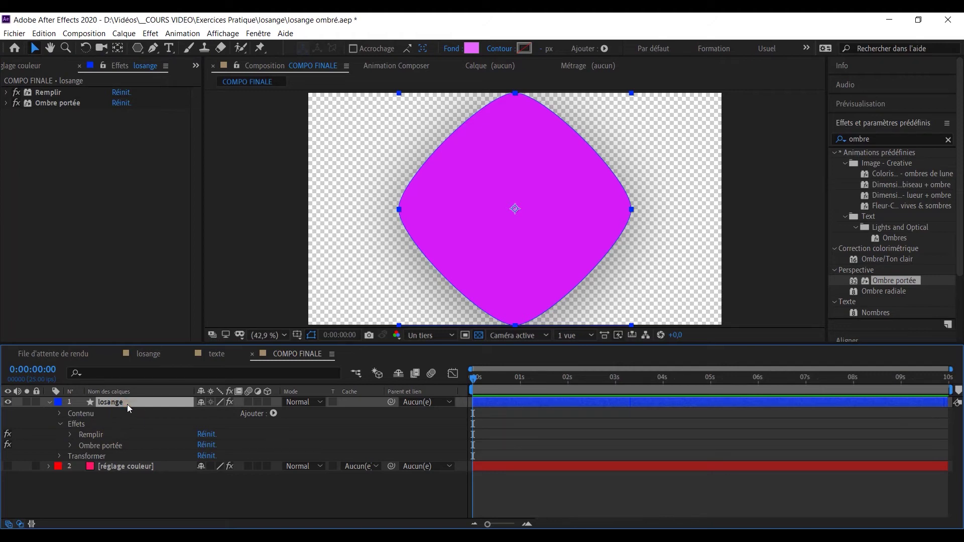
pyautogui.hotkey('ctrl', 'd')
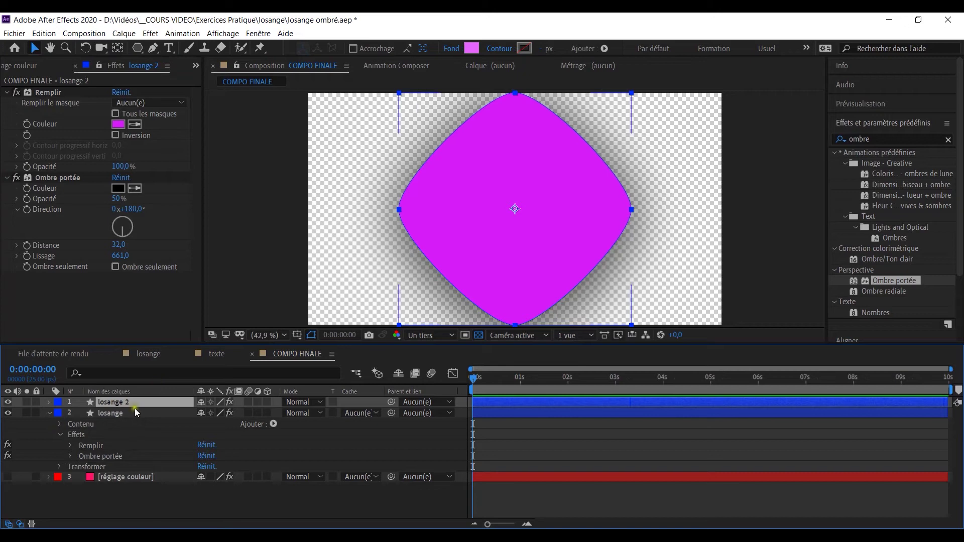
pyautogui.click(50, 402)
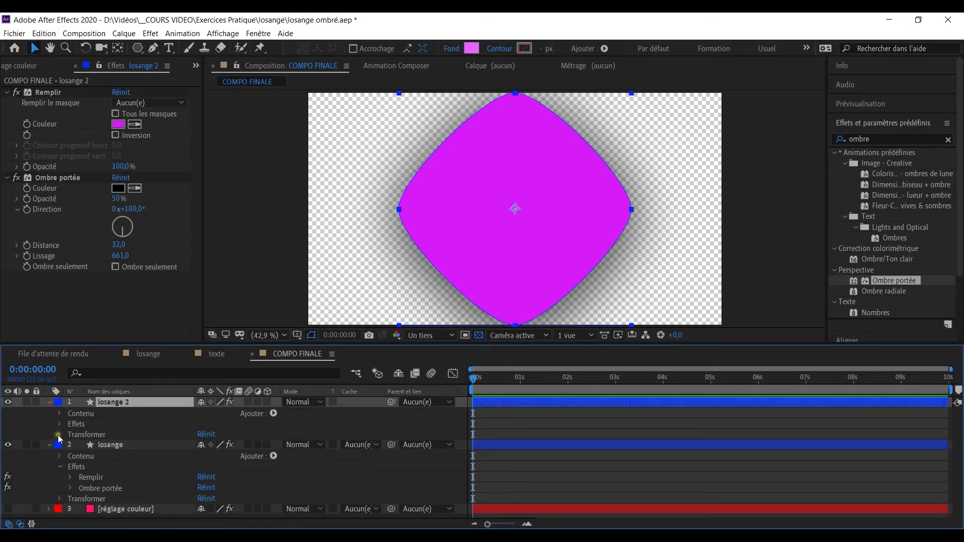
pyautogui.click(60, 433)
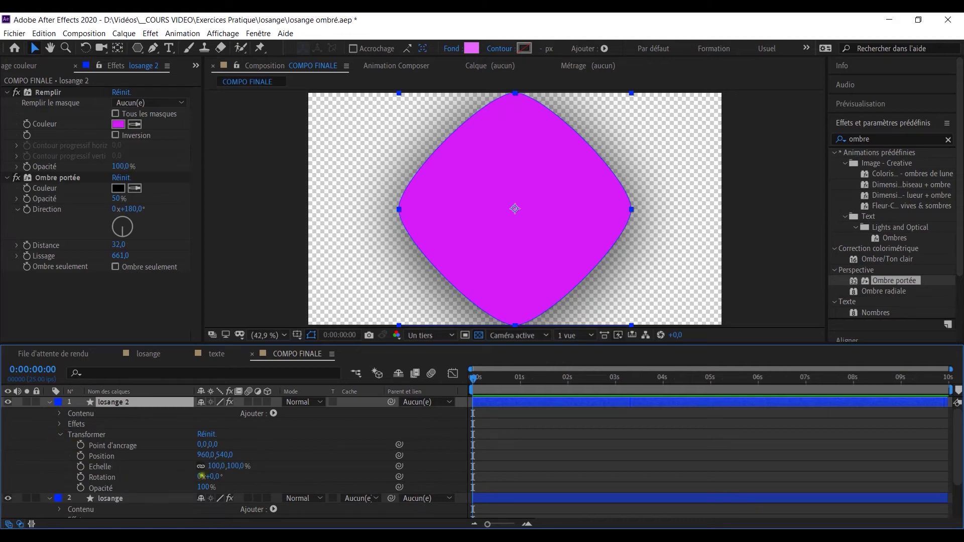
pyautogui.moveTo(234, 467); pyautogui.dragTo(213, 469)
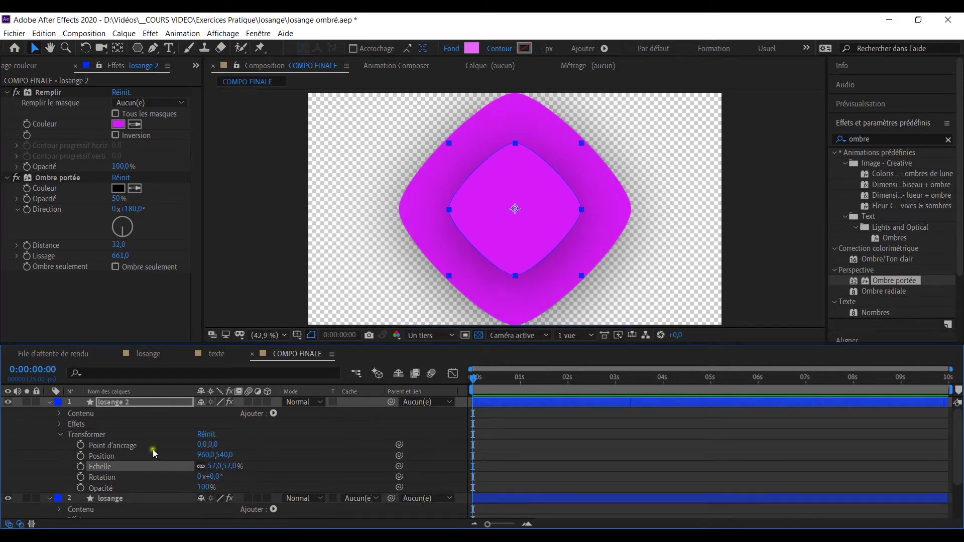
pyautogui.click(60, 434)
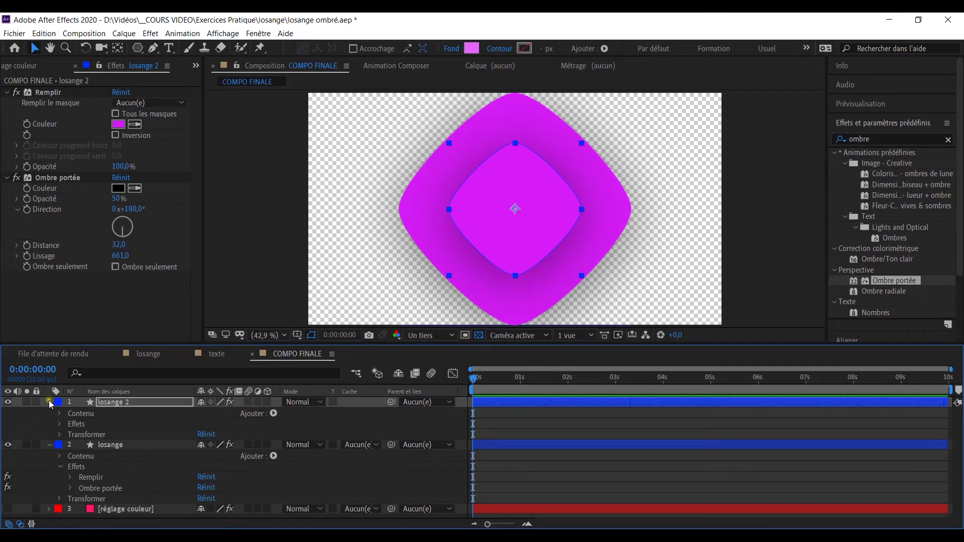
pyautogui.click(49, 402)
pyautogui.click(51, 413)
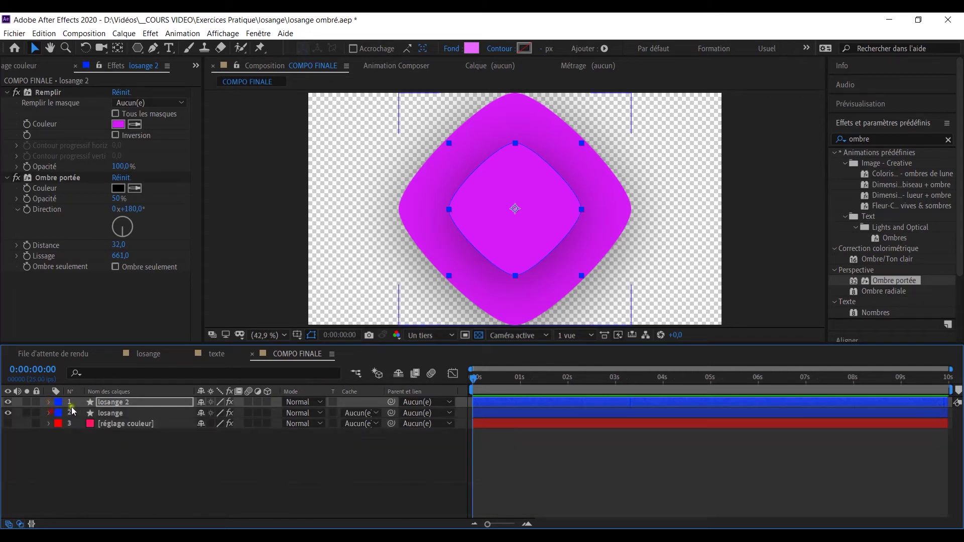
# Rename the small diamond's layer losange 1 and the original, larger diamond's layer losange 2
pyautogui.press('Return')
pyautogui.click(127, 404)
pyautogui.press('BackSpace')
pyautogui.press('BackSpace')
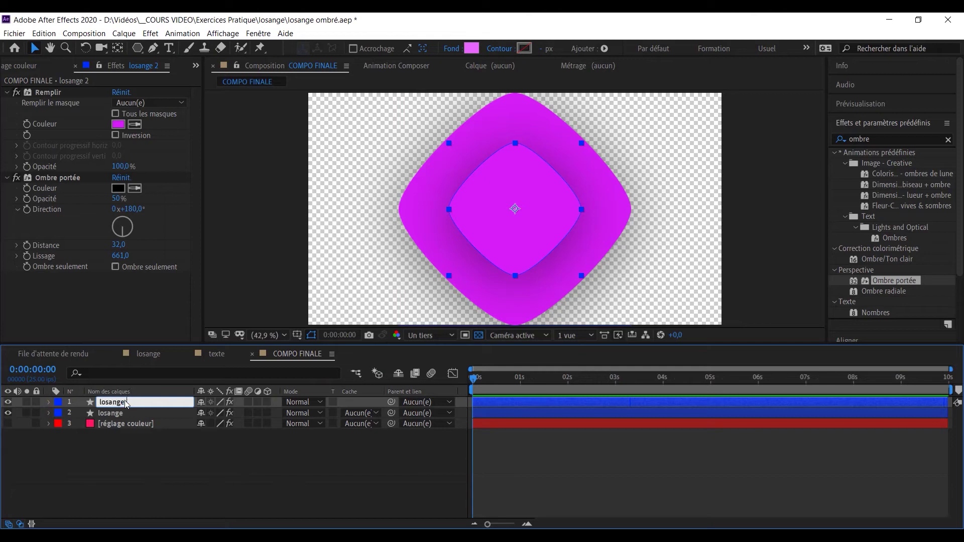
pyautogui.write('1')
pyautogui.press('Return')
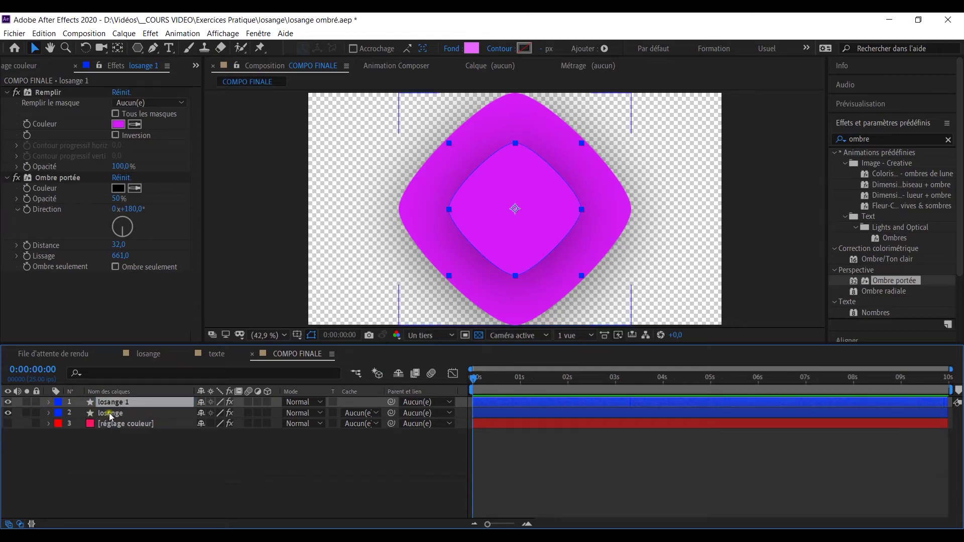
pyautogui.click(110, 414)
pyautogui.press('Return')
pyautogui.click(111, 416)
pyautogui.press('Return')
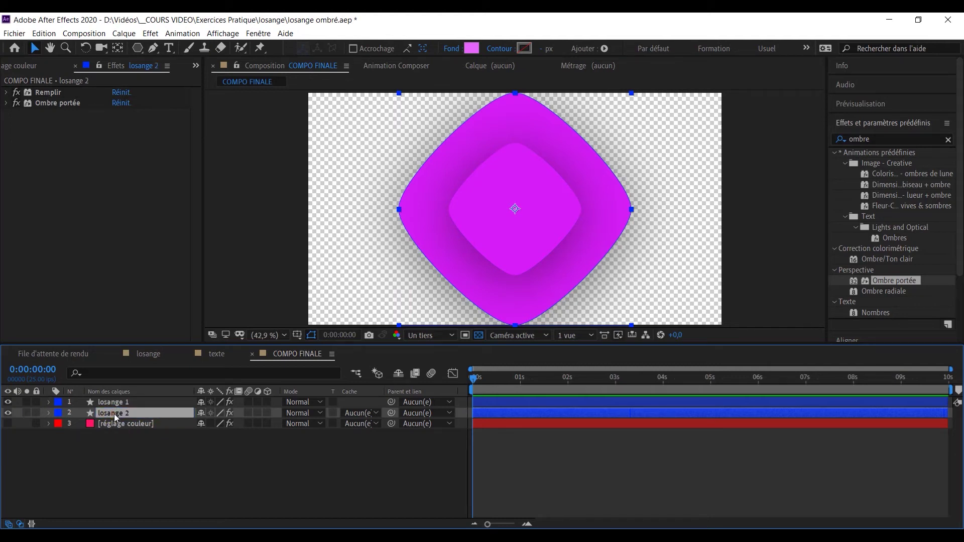
# Duplicate losange 2, place the copy beneath it in the layer stack and scale it to 153%
pyautogui.hotkey('ctrl', 'd')
pyautogui.moveTo(123, 415)
pyautogui.mouseDown()
pyautogui.moveTo(140, 442)
pyautogui.moveTo(129, 429)
pyautogui.mouseUp()
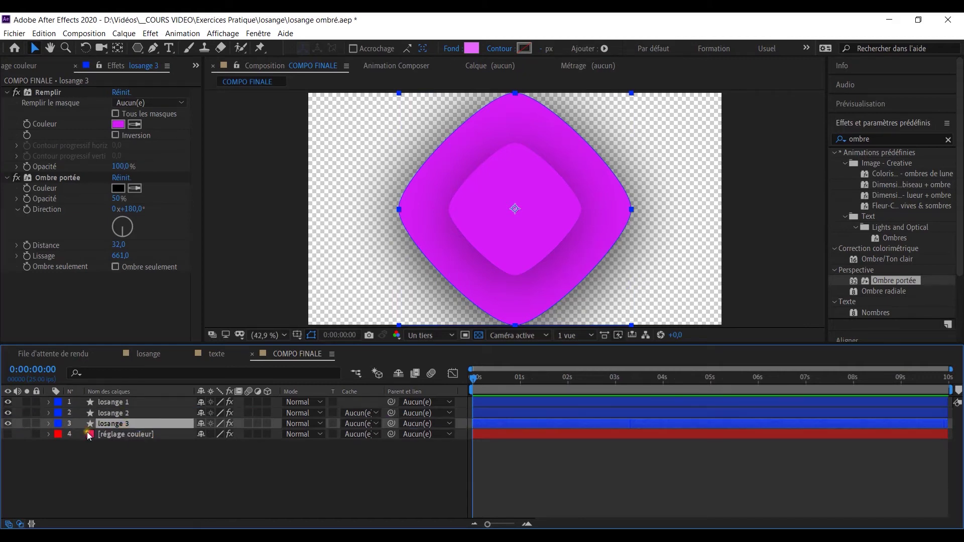
pyautogui.click(49, 425)
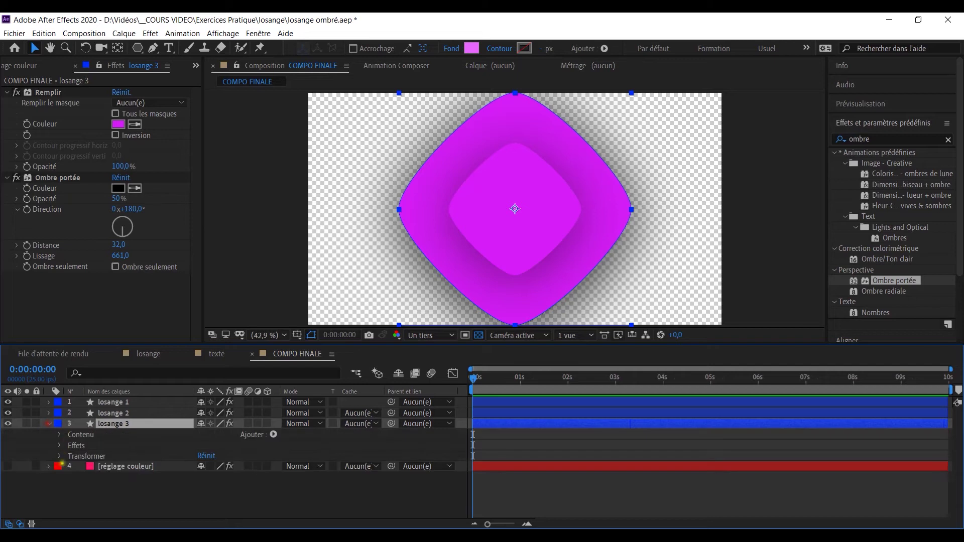
pyautogui.click(60, 456)
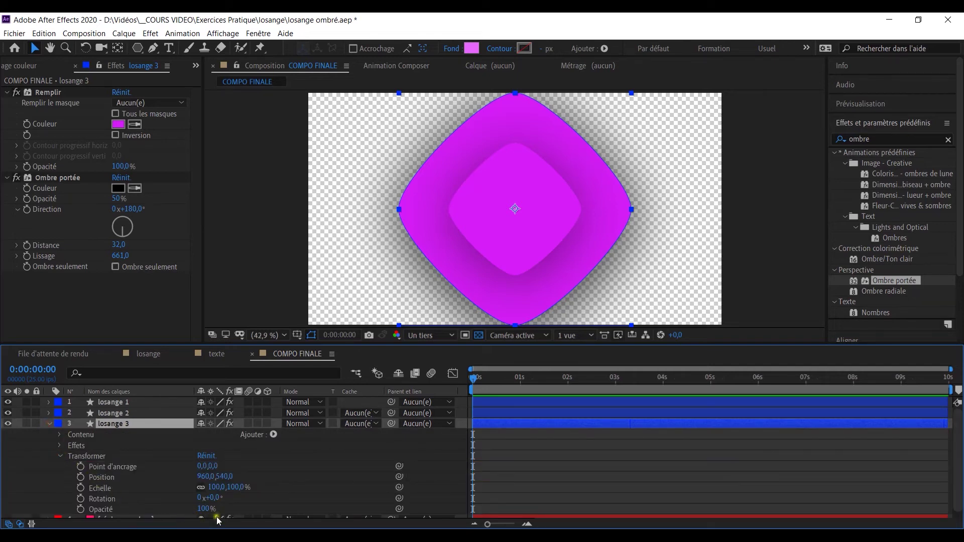
pyautogui.moveTo(232, 486); pyautogui.dragTo(271, 492)
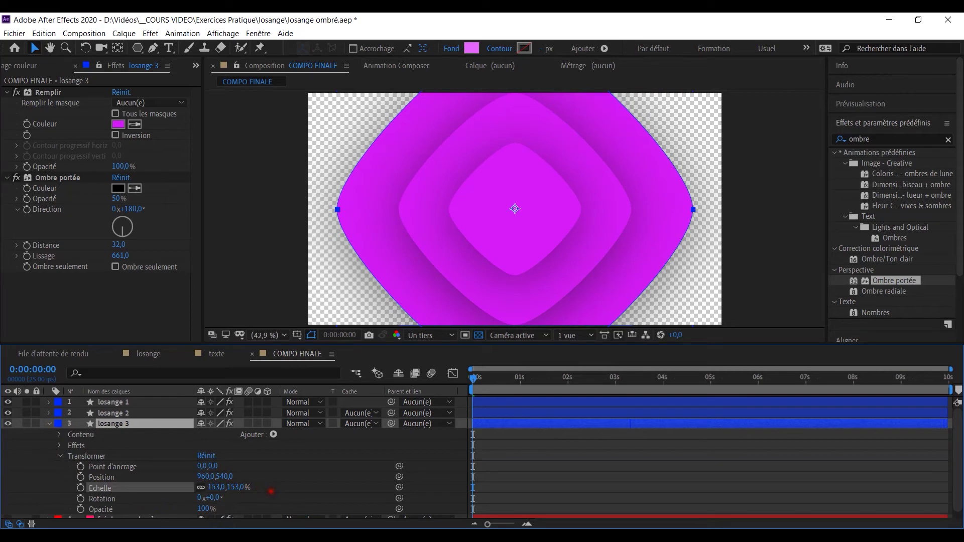
pyautogui.click(49, 423)
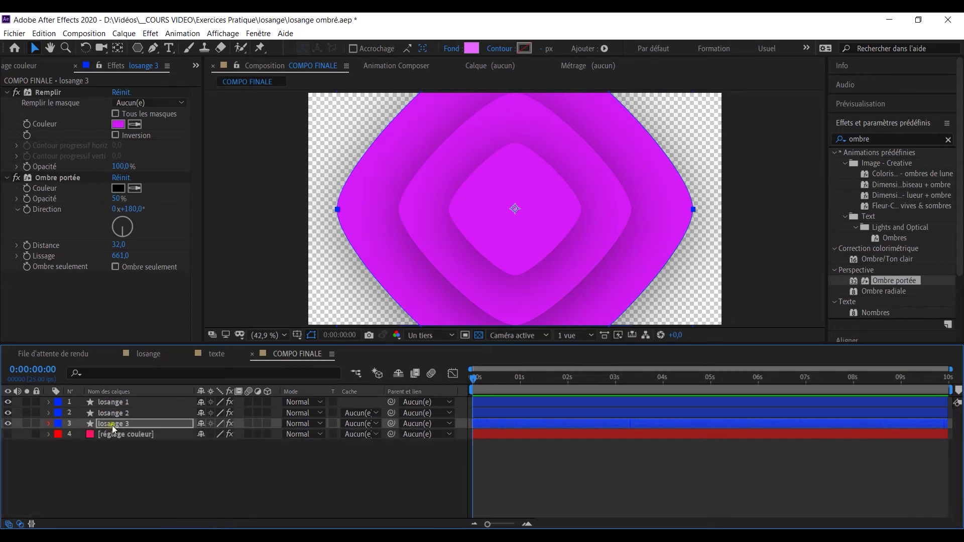
# Duplicate losange 3, place the copy beneath it in the layer stack and scale it to 200%
pyautogui.click(114, 424)
pyautogui.hotkey('ctrl', 'd')
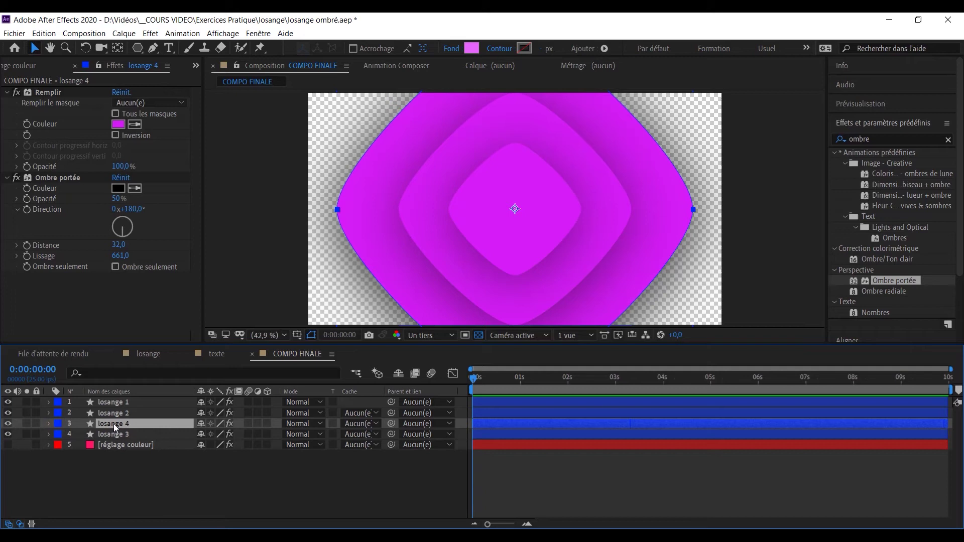
pyautogui.moveTo(120, 423); pyautogui.dragTo(128, 435)
pyautogui.click(49, 434)
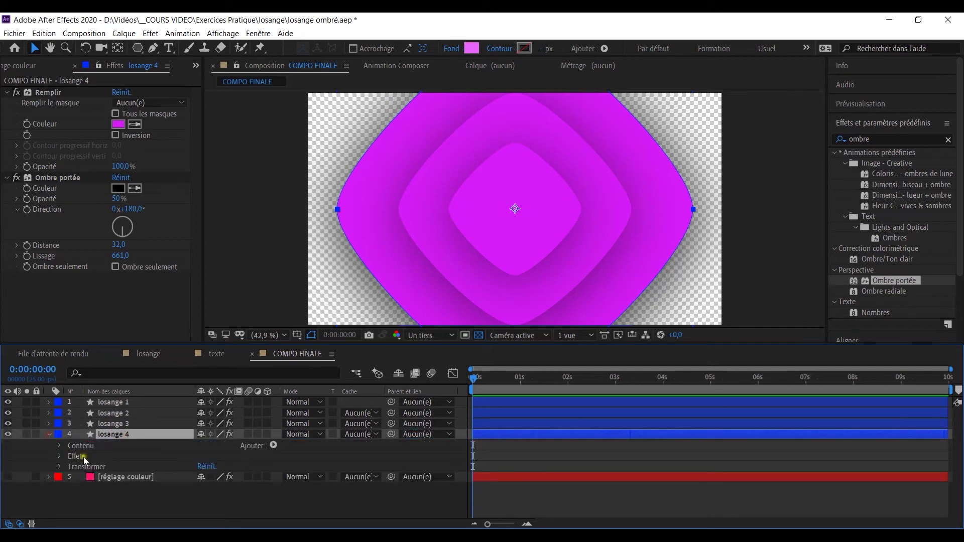
pyautogui.click(59, 467)
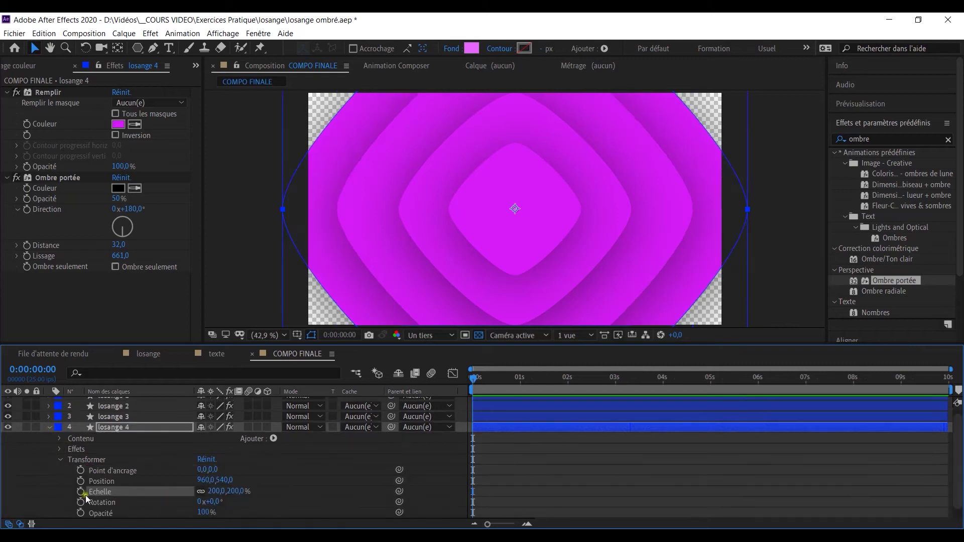
pyautogui.click(49, 427)
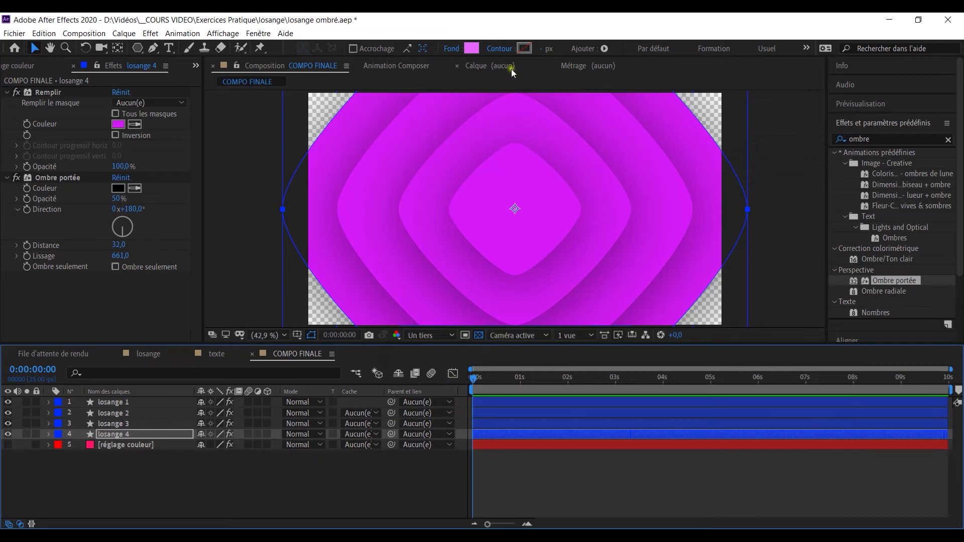
# Add Position keyframes to all four losange layers at 0:00:02:00
pyautogui.keyDown('shift'); pyautogui.click(120, 402); pyautogui.keyUp('shift')
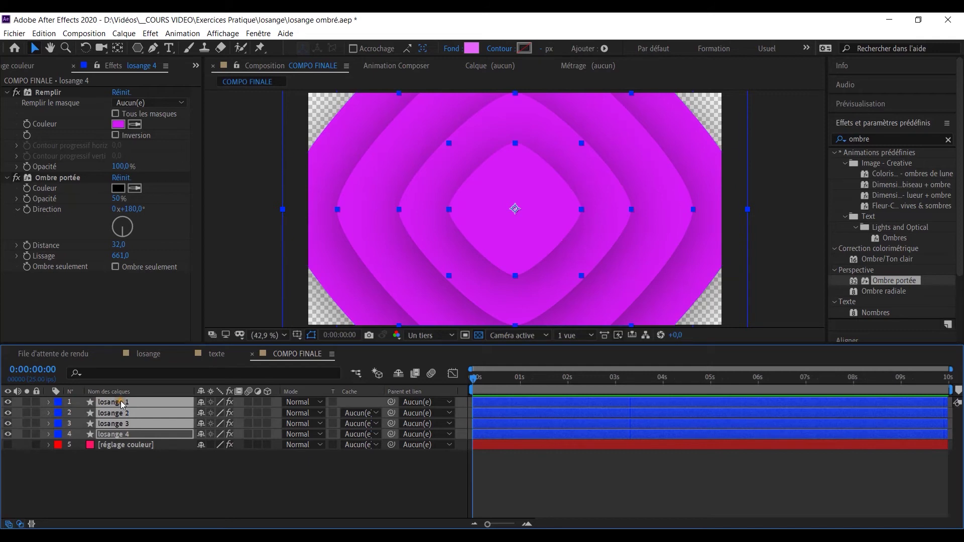
pyautogui.press('p')
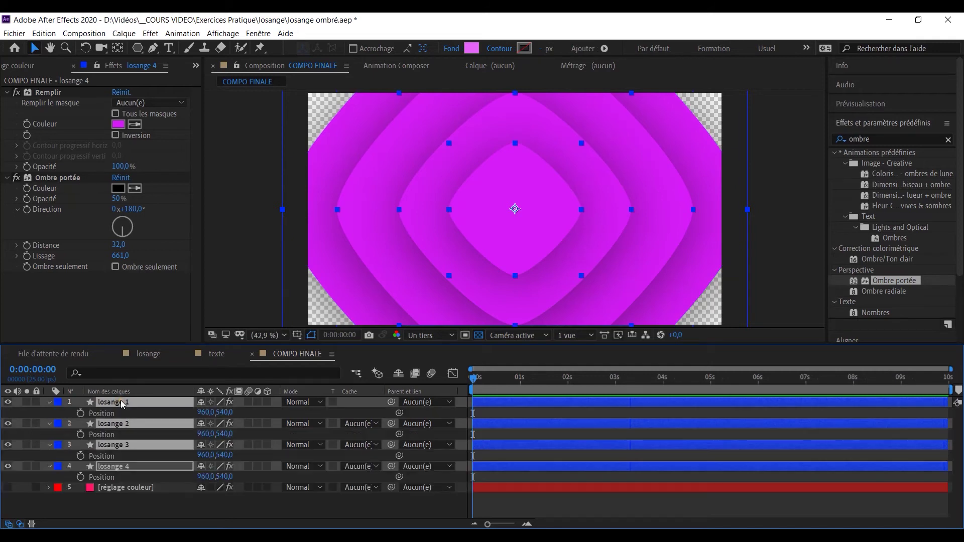
pyautogui.click(568, 376)
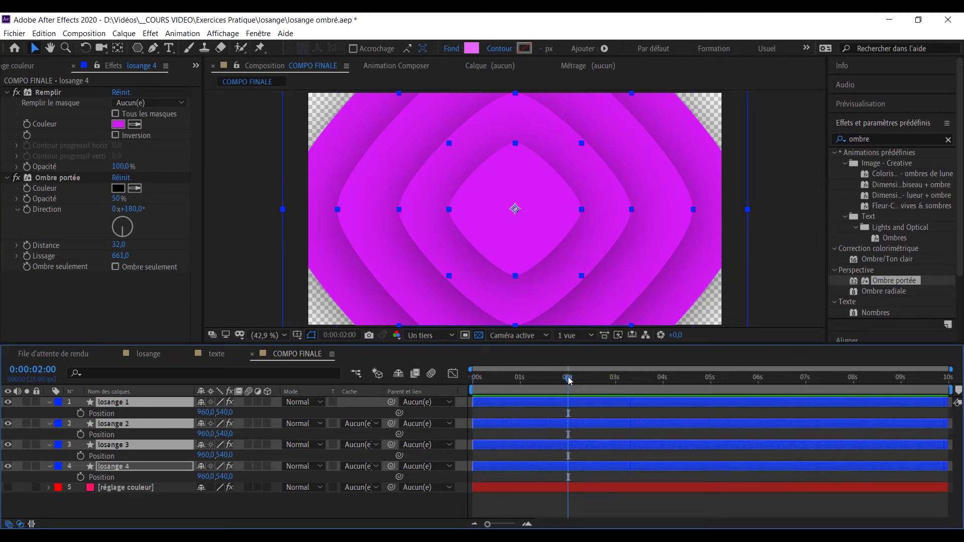
pyautogui.click(80, 413)
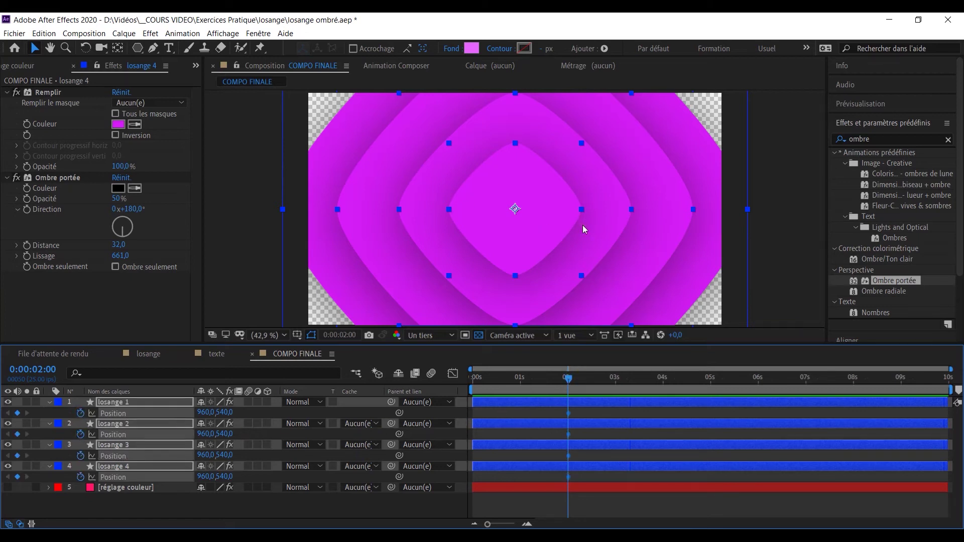
# At 0:00:01:00, set the vertical position of all four losange layers to -1362, above the frame
pyautogui.click(521, 383)
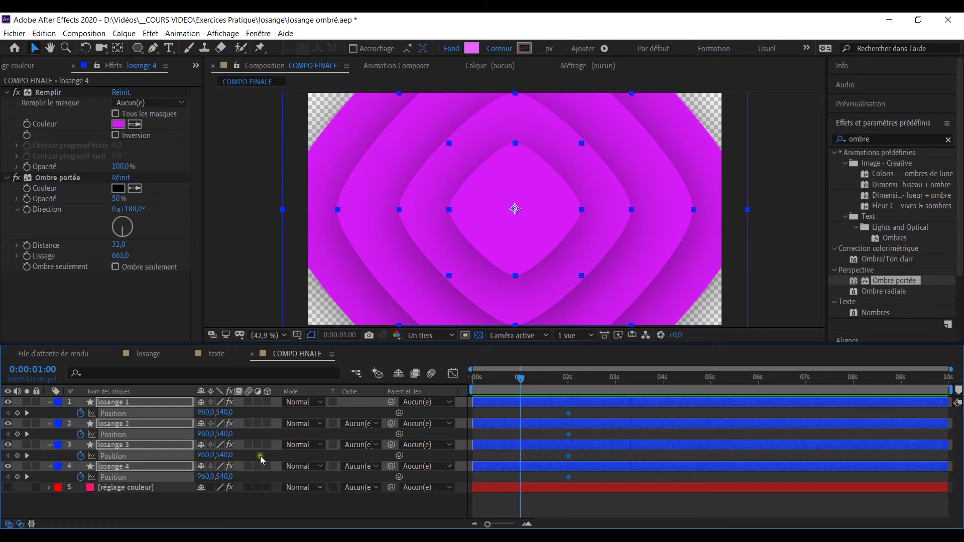
pyautogui.moveTo(224, 412); pyautogui.dragTo(3, 418)
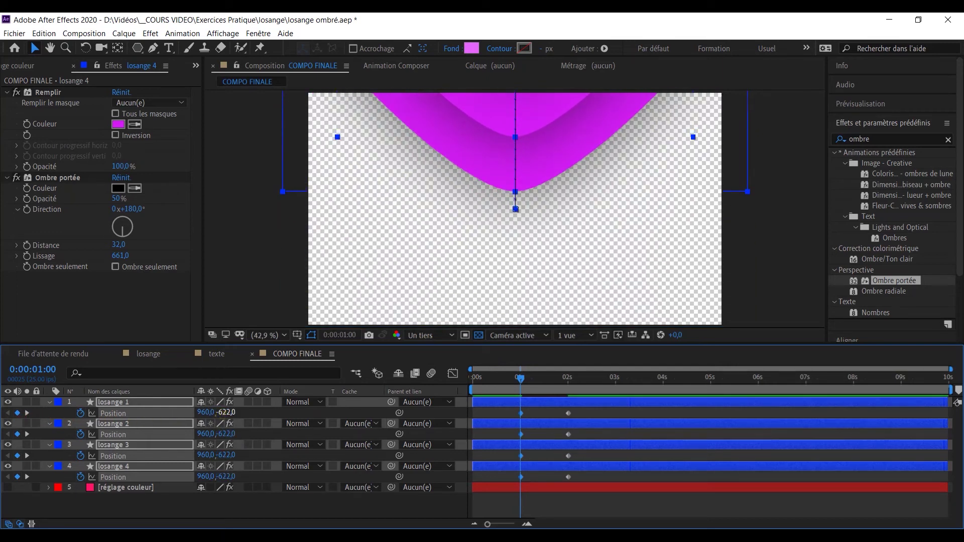
pyautogui.moveTo(217, 412); pyautogui.dragTo(182, 415)
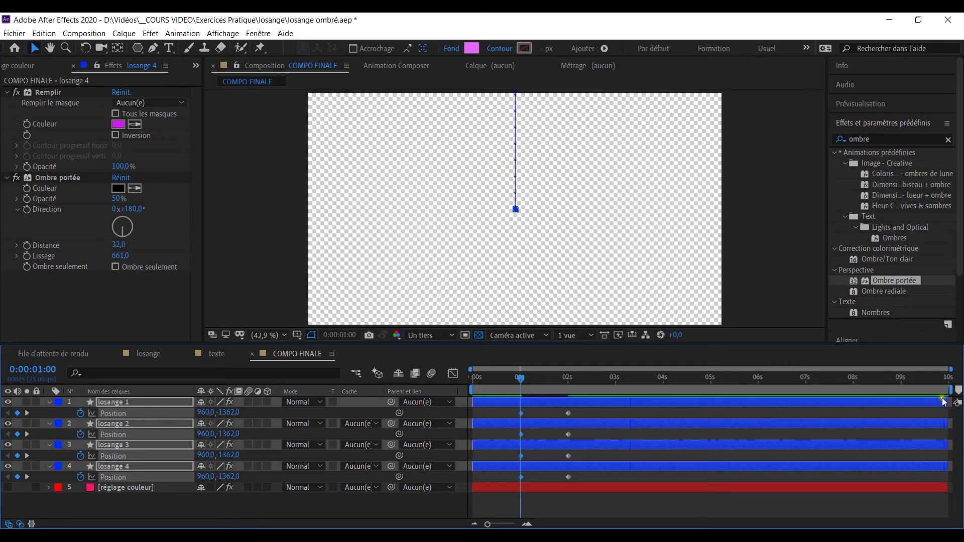
# Shorten the work area to end at about 3 seconds and preview the animation from the start
pyautogui.moveTo(951, 390); pyautogui.dragTo(617, 391)
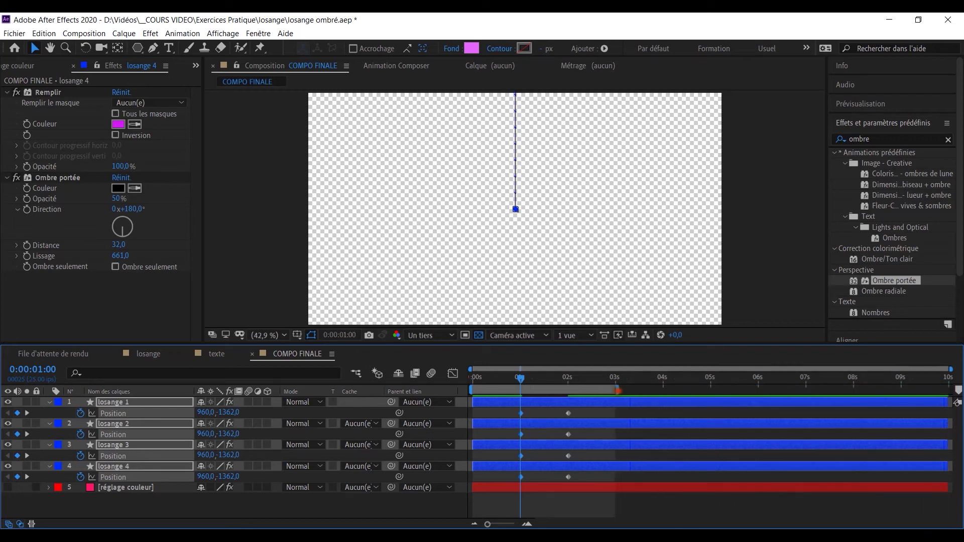
pyautogui.moveTo(505, 378); pyautogui.dragTo(454, 378)
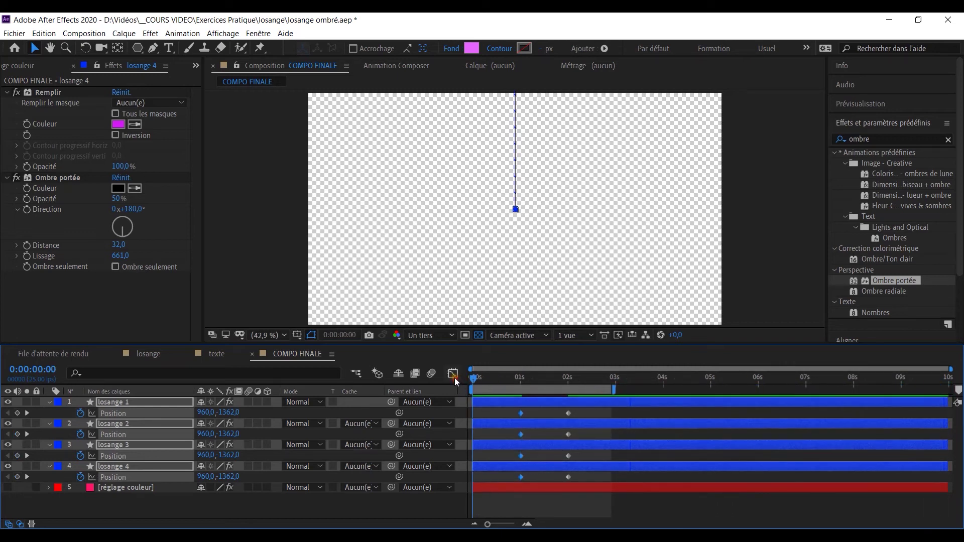
pyautogui.press('space')
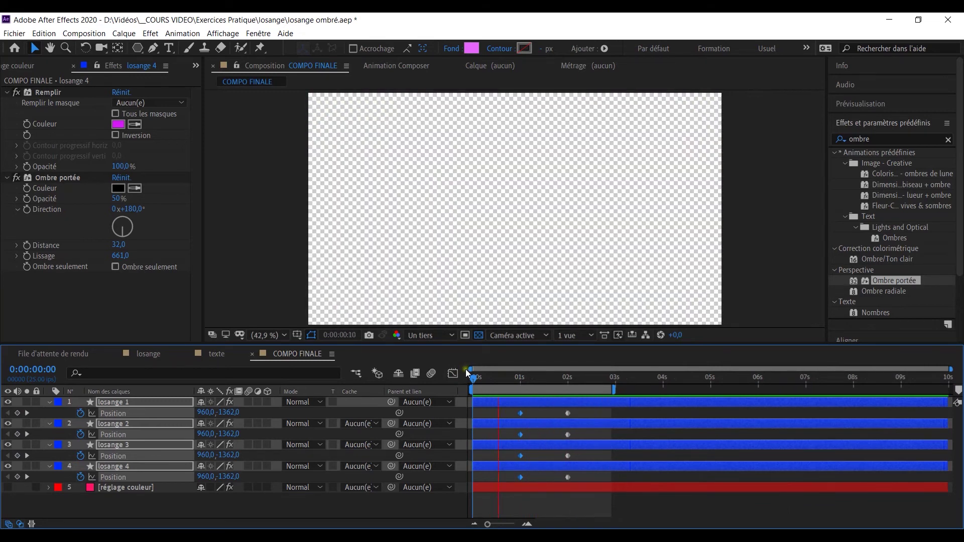
# Ease losange 1's Position keyframes and reshape its speed graph for an early speed peak and a long slowdown into the last keyframe
pyautogui.press('space')
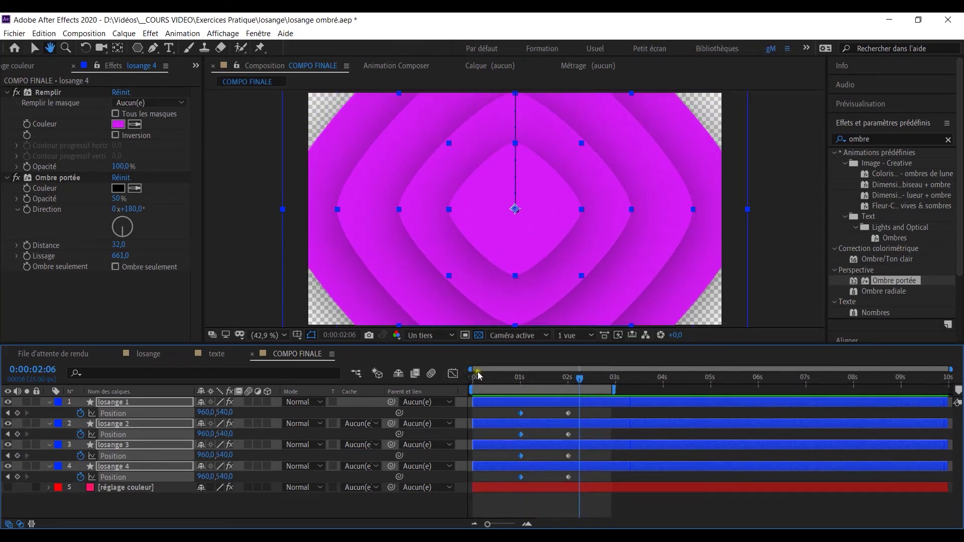
pyautogui.click(115, 414)
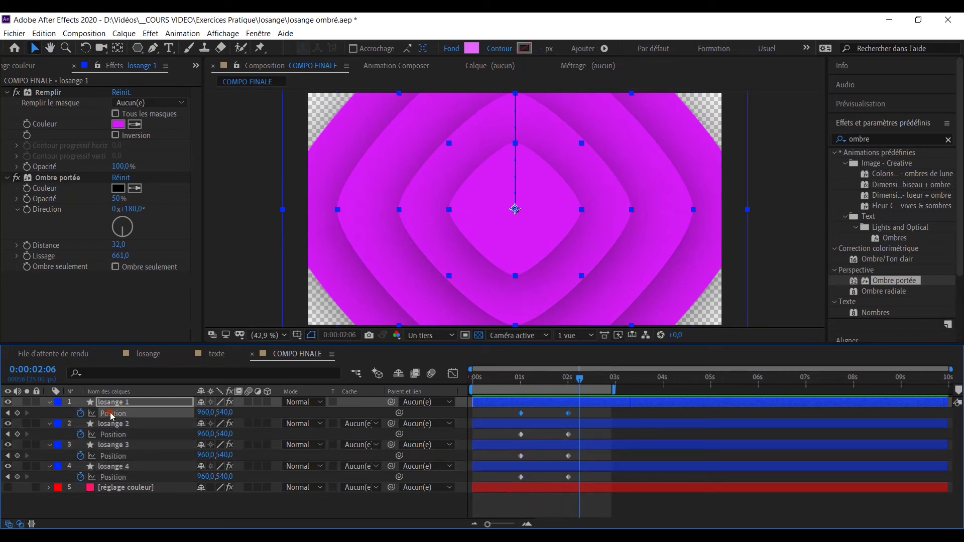
pyautogui.click(453, 374)
pyautogui.click(112, 414)
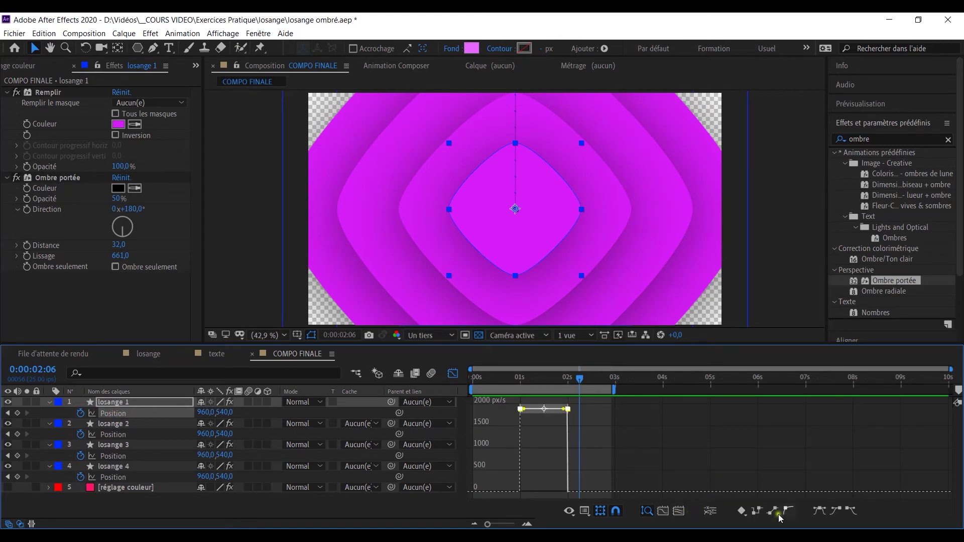
pyautogui.click(819, 511)
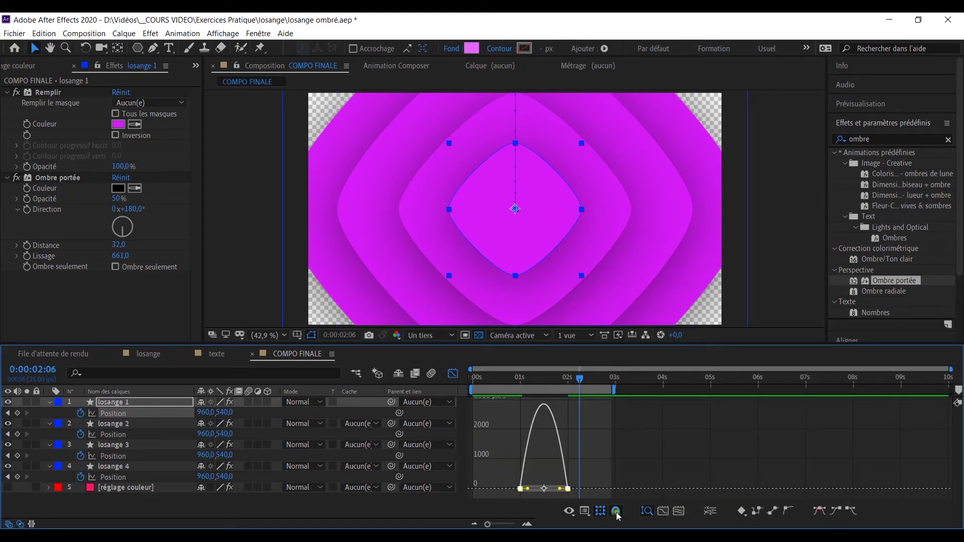
pyautogui.click(679, 511)
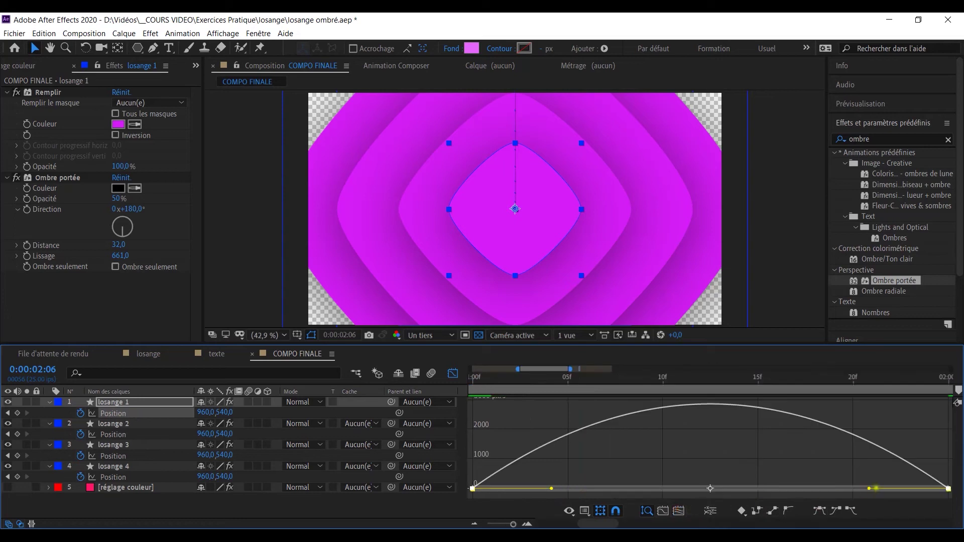
pyautogui.moveTo(869, 488); pyautogui.dragTo(743, 491)
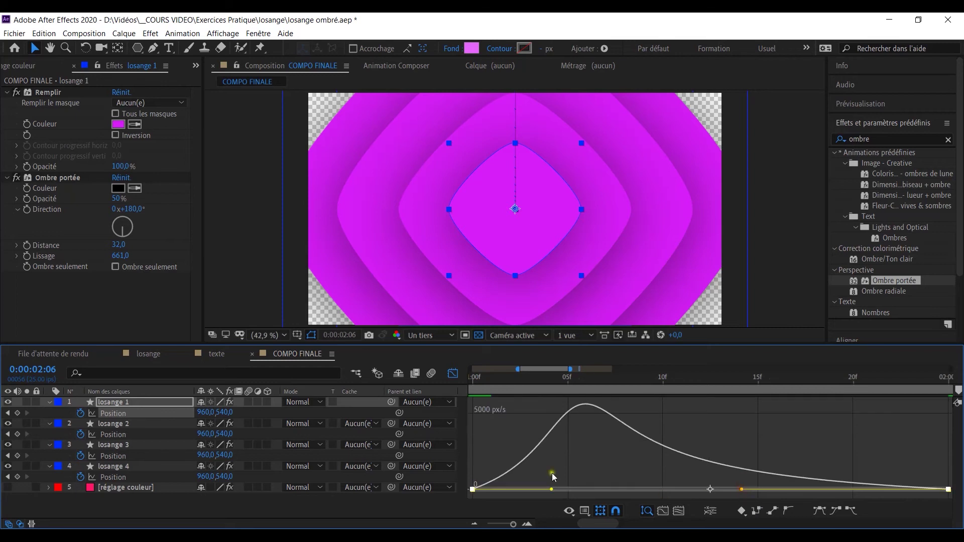
# Ease the Position keyframes of losange 2, losange 3 and losange 4, giving each speed graph the same early peak and long slowdown
pyautogui.click(123, 435)
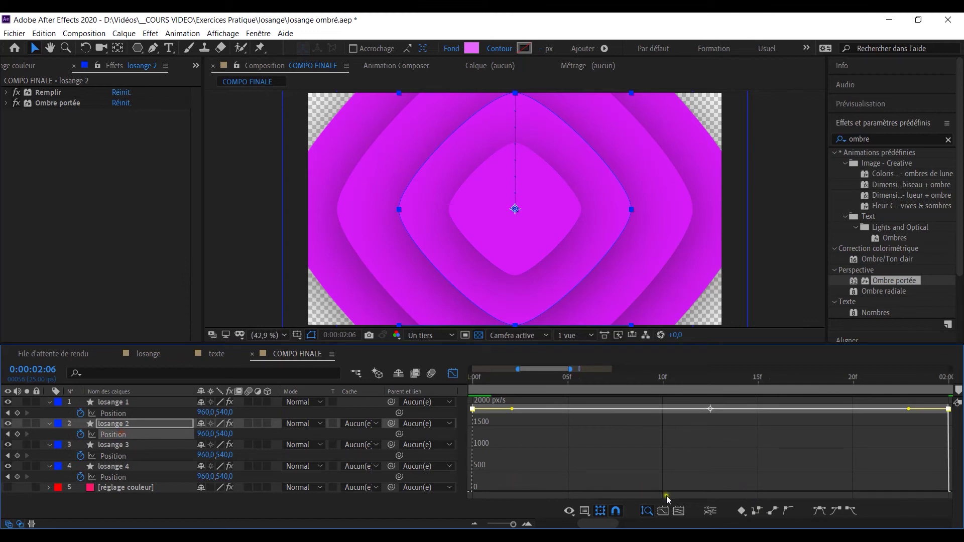
pyautogui.click(820, 511)
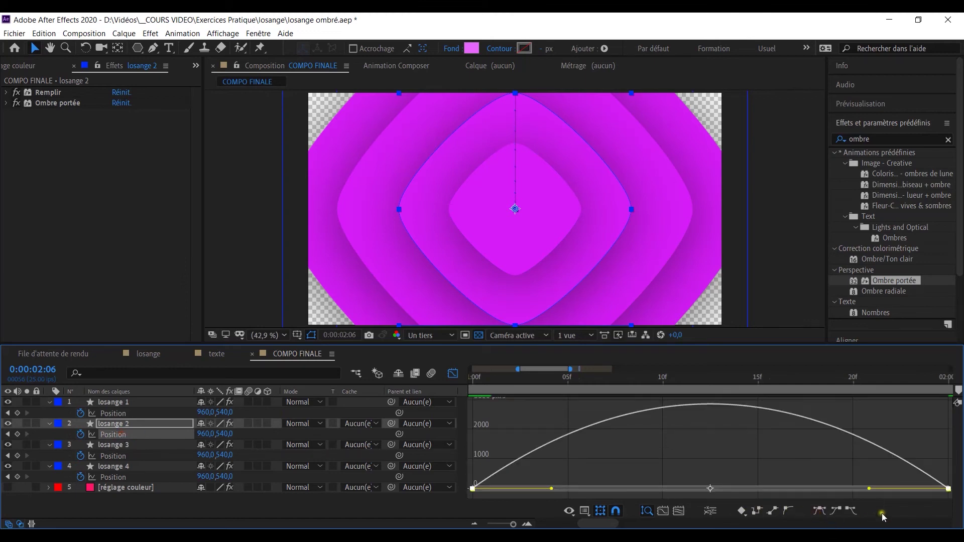
pyautogui.moveTo(860, 490); pyautogui.dragTo(738, 489)
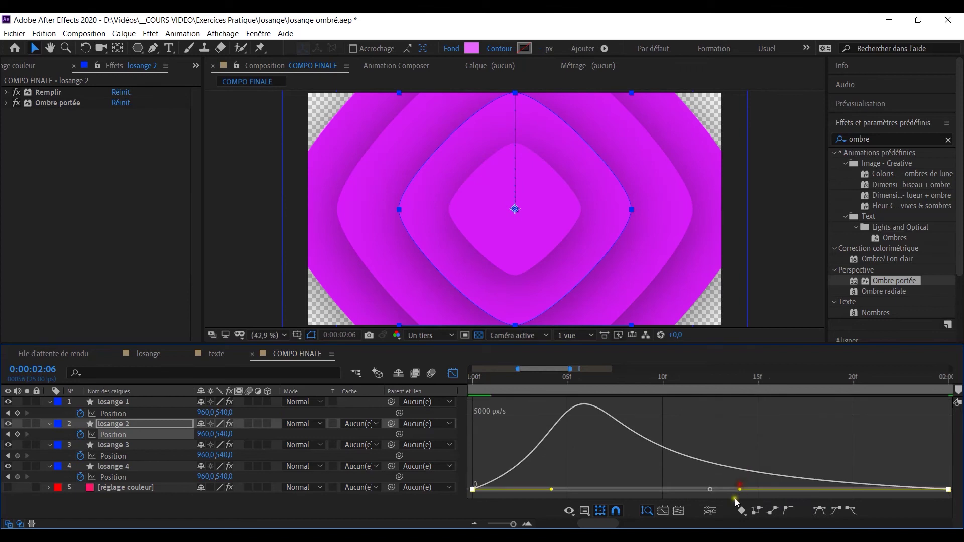
pyautogui.click(115, 456)
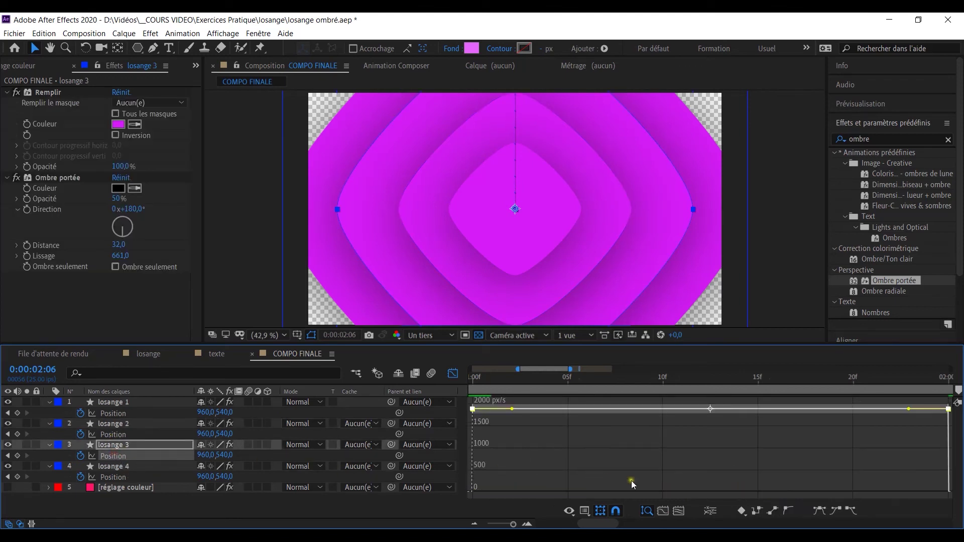
pyautogui.click(819, 510)
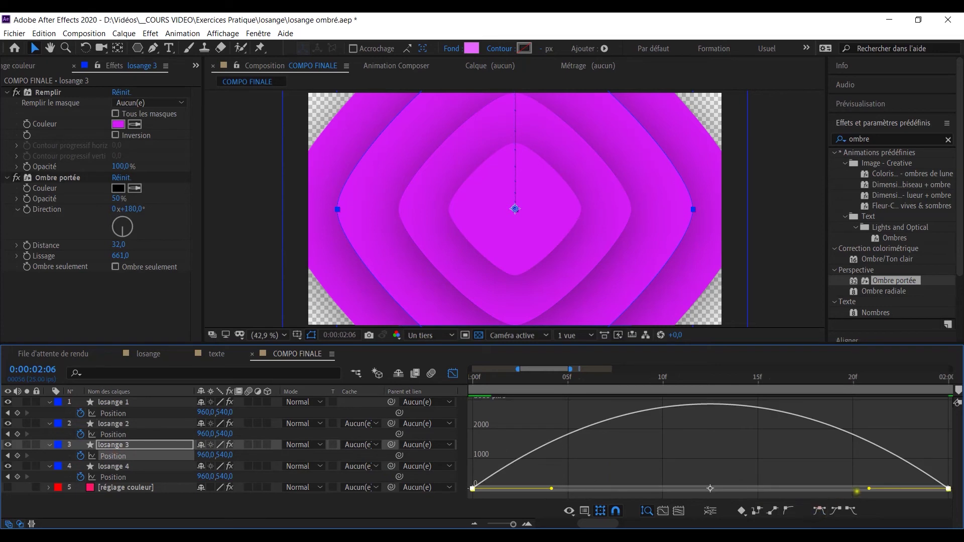
pyautogui.moveTo(870, 488); pyautogui.dragTo(737, 489)
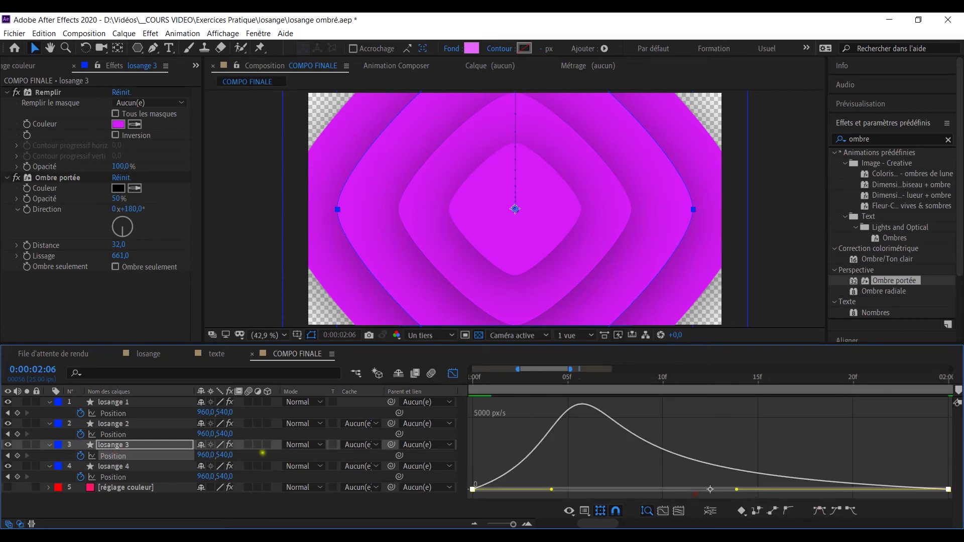
pyautogui.click(121, 477)
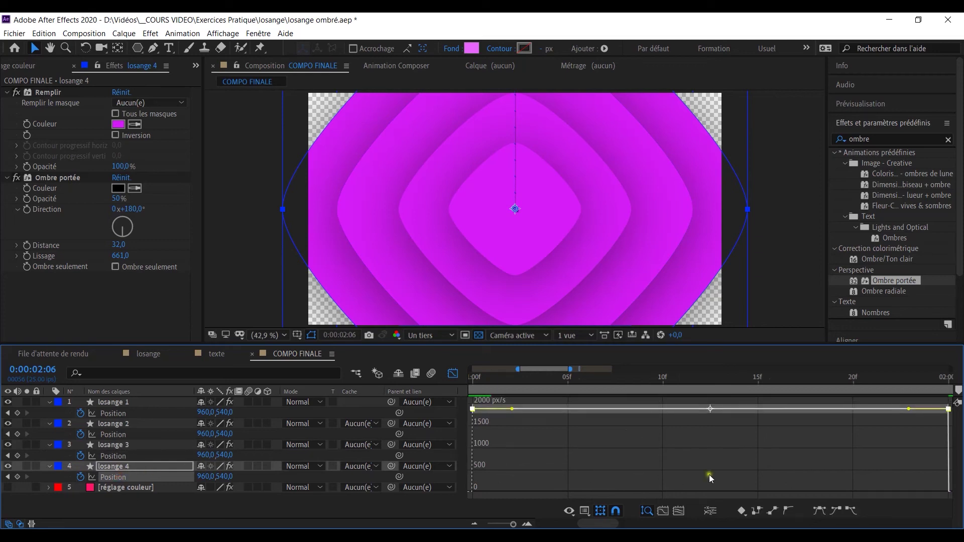
pyautogui.click(819, 511)
pyautogui.moveTo(869, 489); pyautogui.dragTo(735, 490)
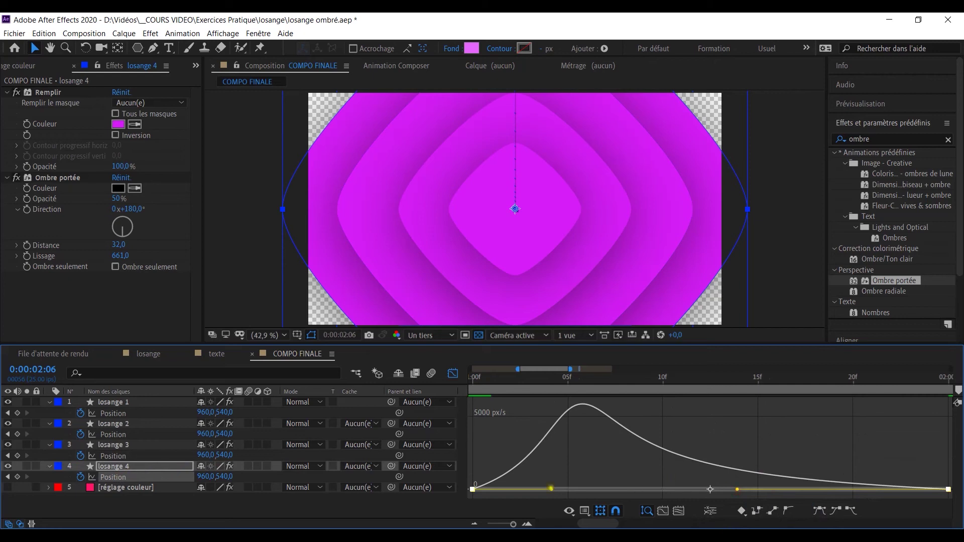
# Leave the graph editor and preview the eased diamond animation from near the start
pyautogui.click(49, 402)
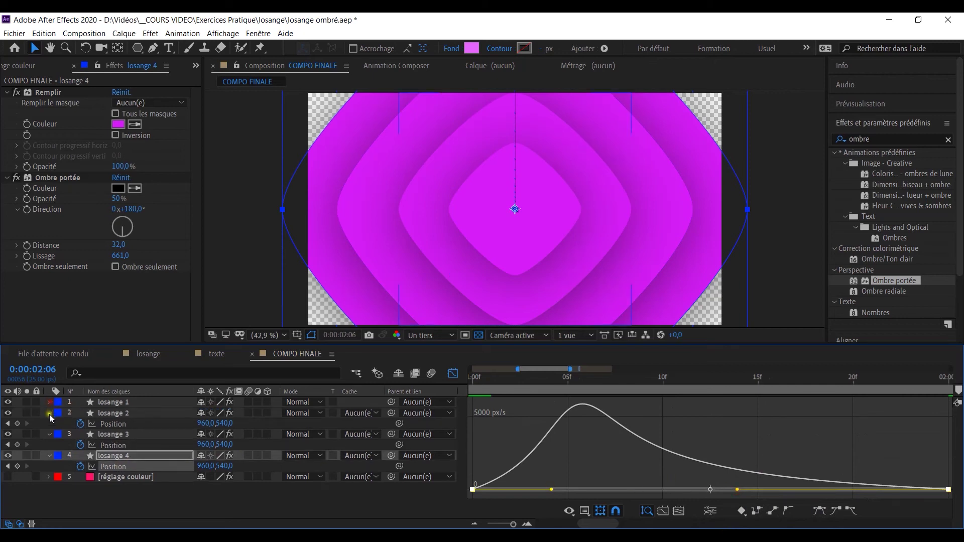
pyautogui.click(452, 372)
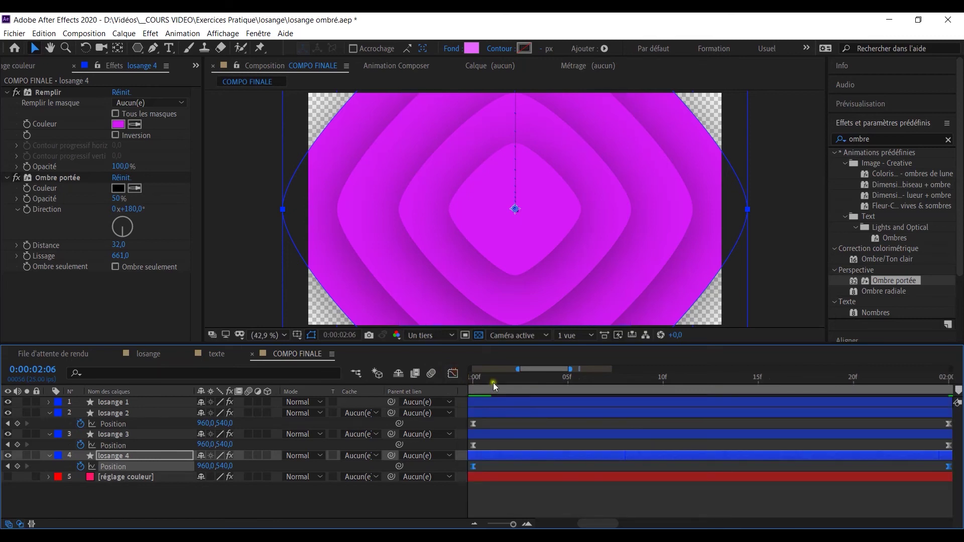
pyautogui.moveTo(513, 525); pyautogui.dragTo(490, 525)
pyautogui.moveTo(493, 381); pyautogui.dragTo(483, 381)
pyautogui.press('space')
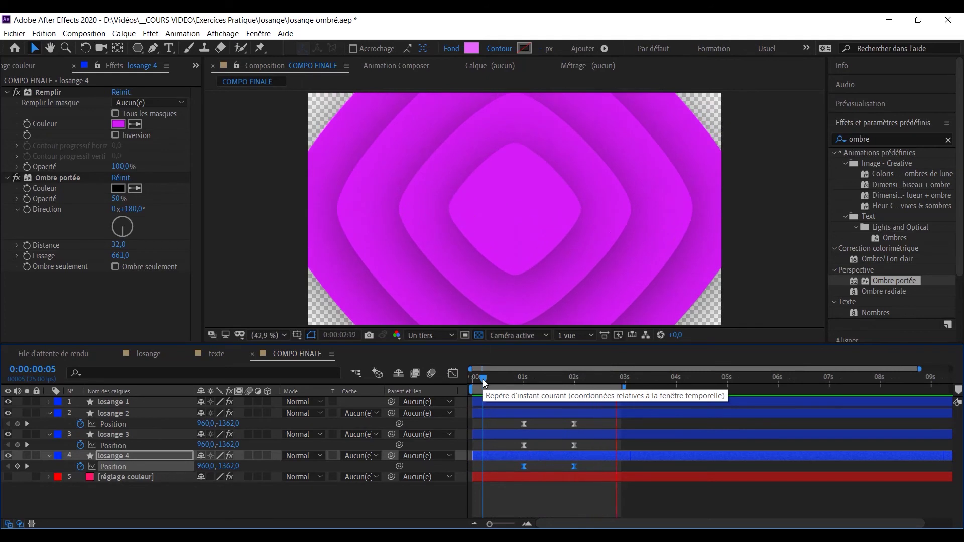
pyautogui.press('space')
# Collapse the losange layers' properties and enable motion blur on all four layers and for the composition
pyautogui.press('k')
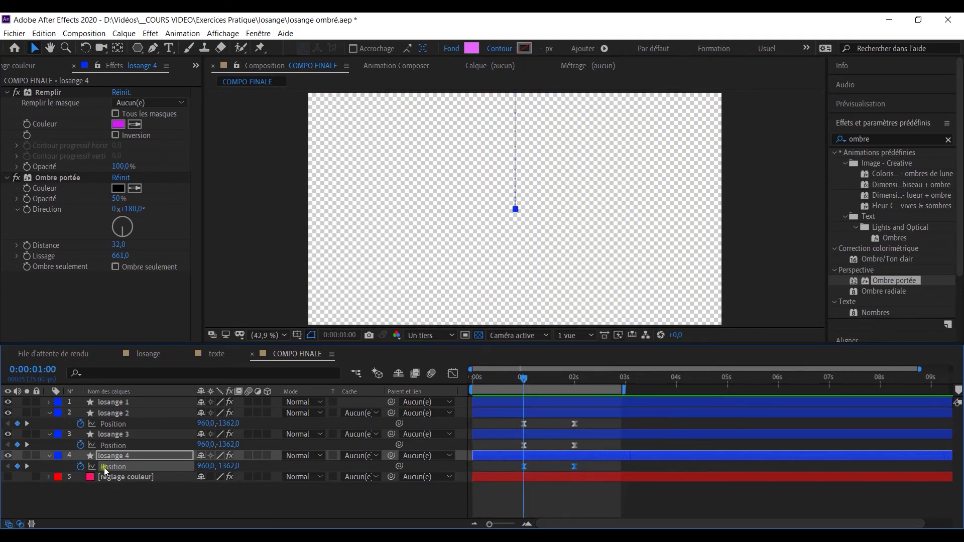
pyautogui.click(50, 435)
pyautogui.click(47, 445)
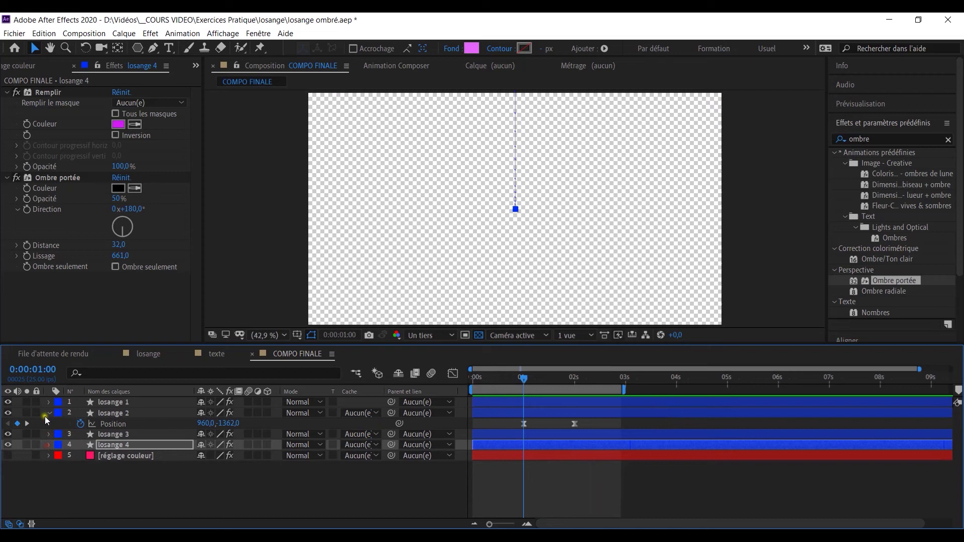
pyautogui.click(48, 413)
pyautogui.moveTo(246, 402); pyautogui.dragTo(258, 436)
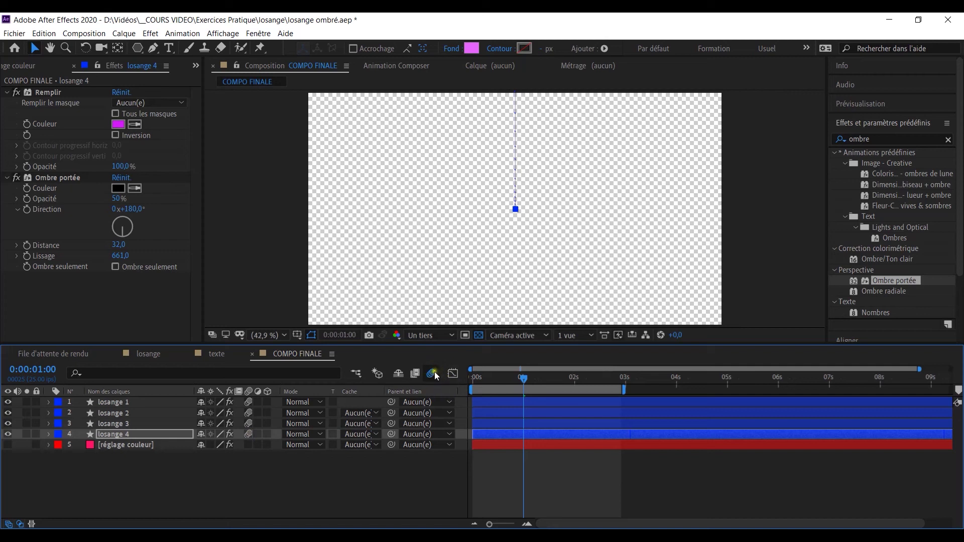
# Preview the diamonds' drop with motion blur from the start of the composition
pyautogui.moveTo(493, 380); pyautogui.dragTo(466, 377)
pyautogui.press('space')
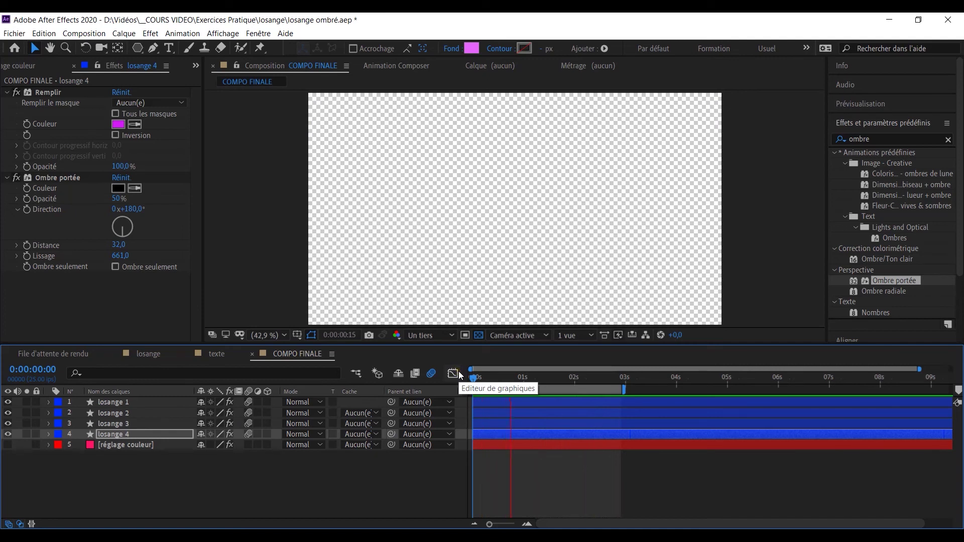
pyautogui.press('space')
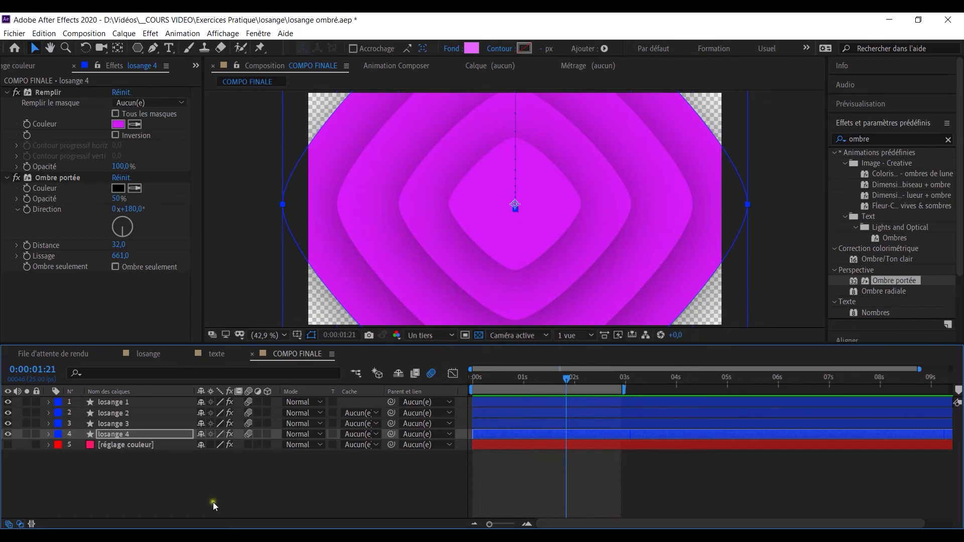
# Create a 1920 x 1080 px solid in the magenta sampled from the central diamond and place it directly beneath losange 4
pyautogui.click(125, 477)
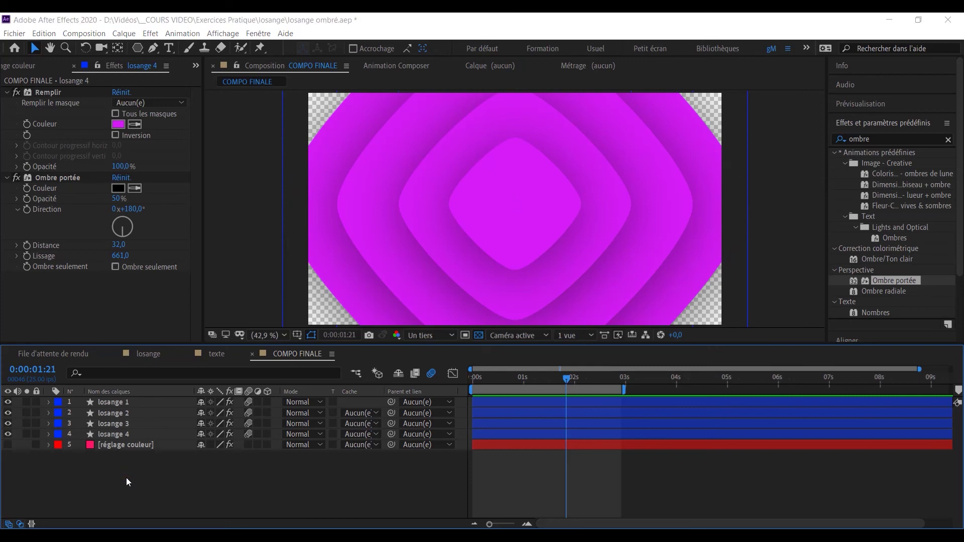
pyautogui.hotkey('ctrl', 'y')
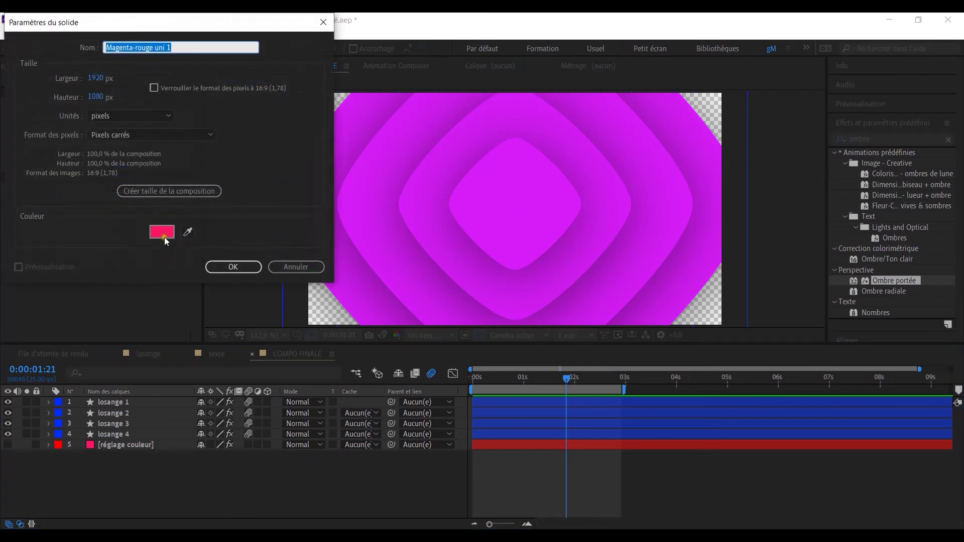
pyautogui.click(188, 232)
pyautogui.click(510, 205)
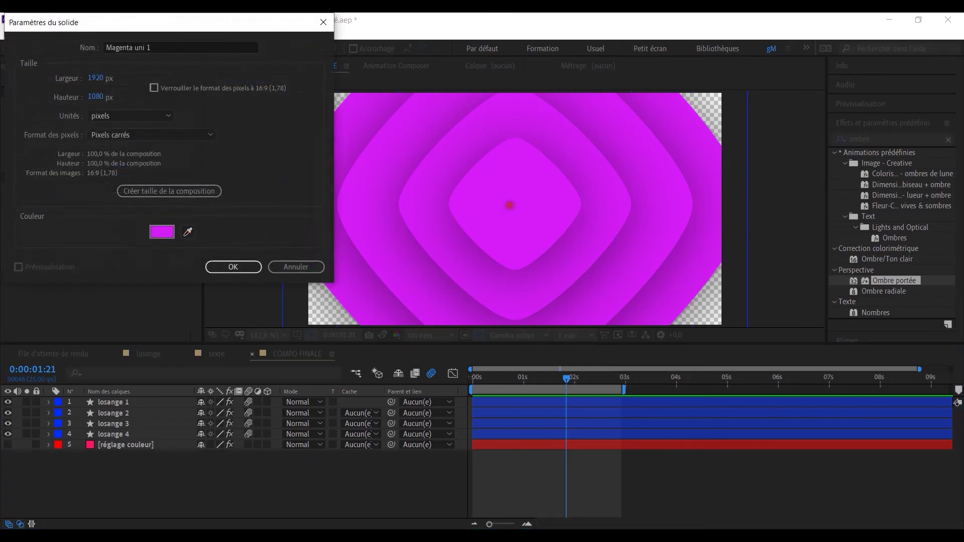
pyautogui.click(248, 267)
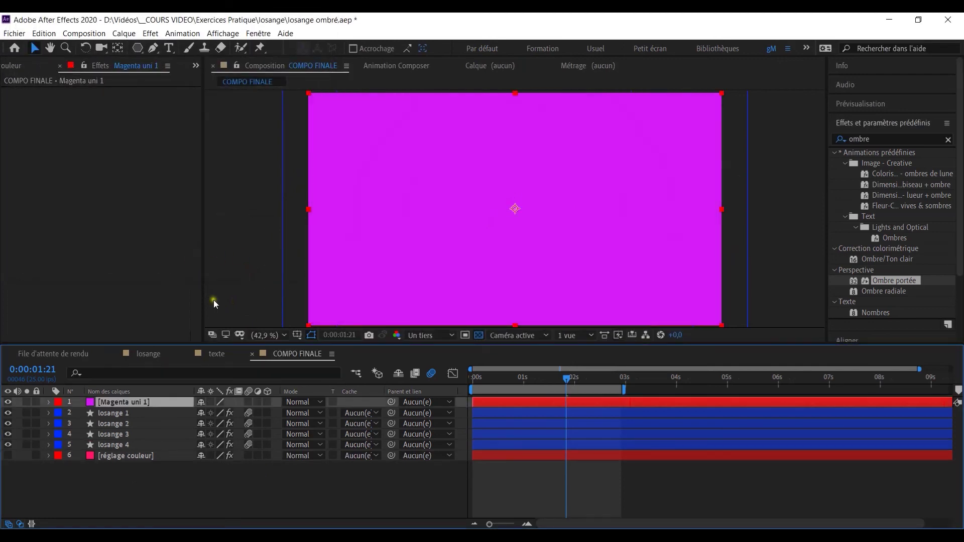
pyautogui.moveTo(138, 405); pyautogui.dragTo(142, 454)
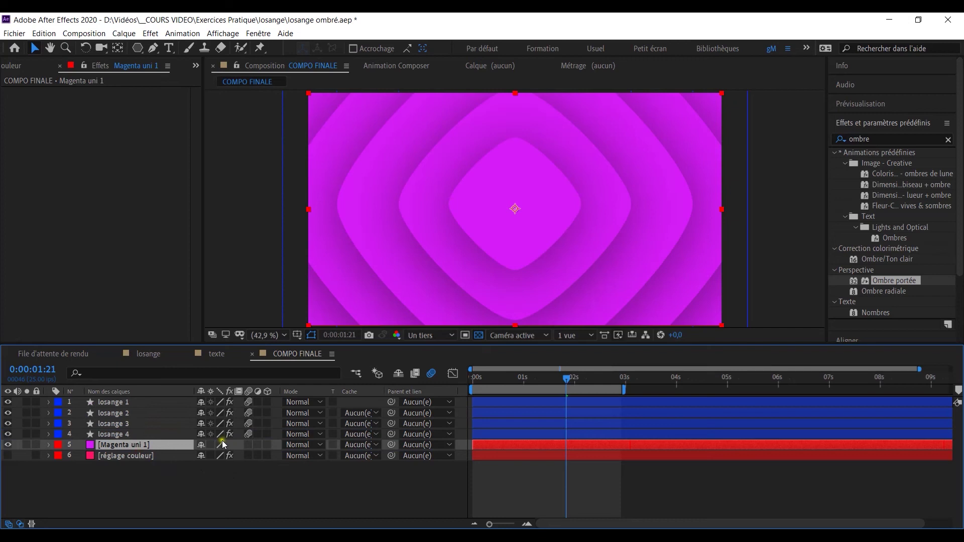
# Keyframe the magenta solid's Position at 0:00:02:00, and set its vertical position to -1362 at losange 4's first keyframe, 0:00:01:00
pyautogui.keyDown('ctrl'); pyautogui.click(131, 435); pyautogui.keyUp('ctrl')
pyautogui.press('p')
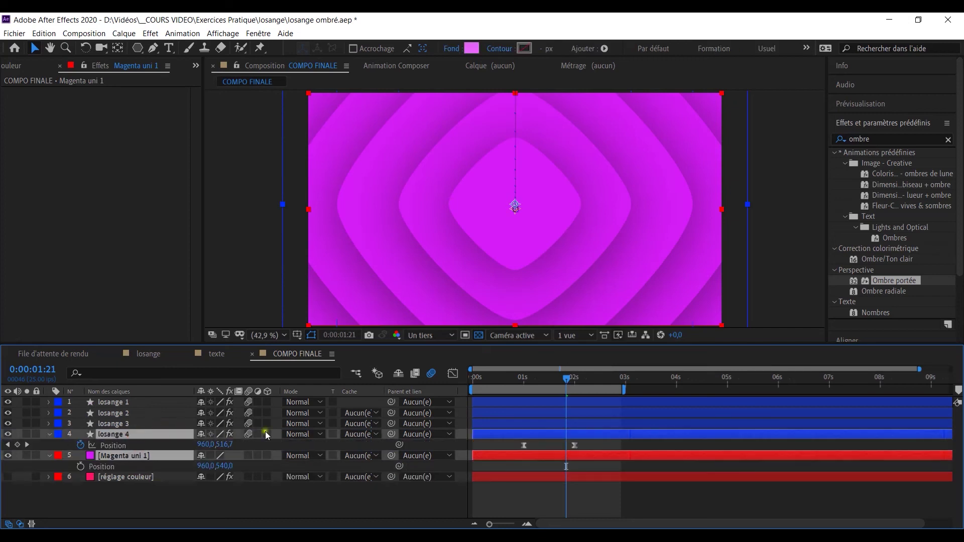
pyautogui.moveTo(563, 378)
pyautogui.mouseDown()
pyautogui.moveTo(527, 387)
pyautogui.moveTo(575, 383)
pyautogui.mouseUp()
pyautogui.click(159, 510)
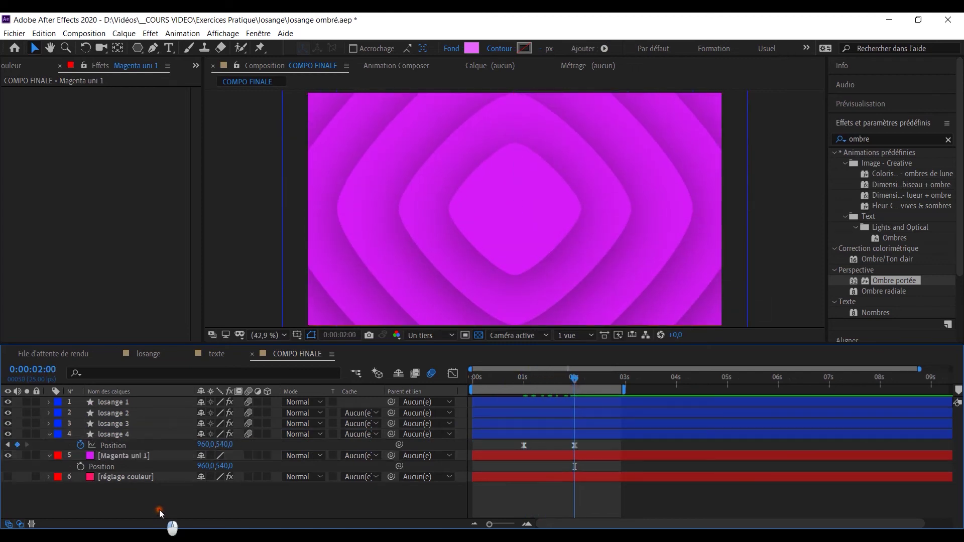
pyautogui.click(80, 466)
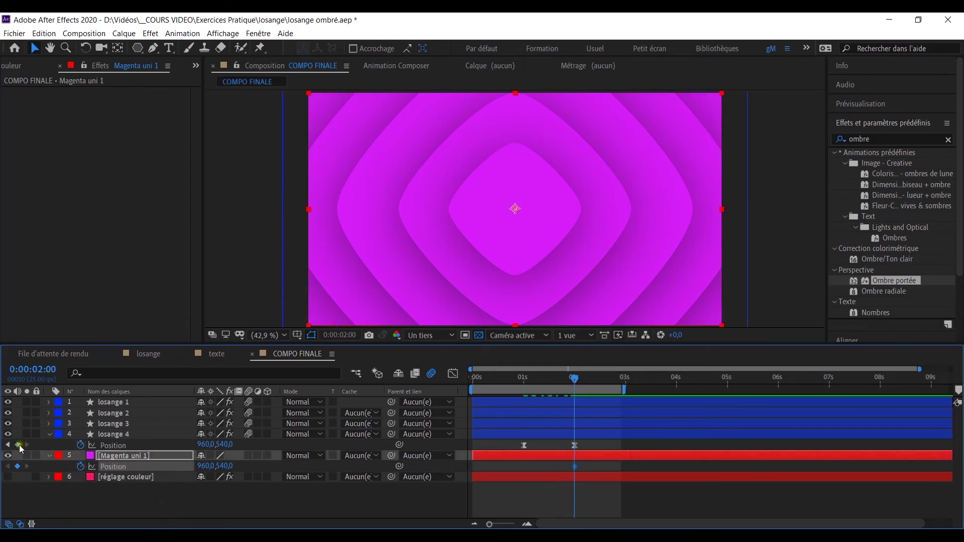
pyautogui.click(8, 445)
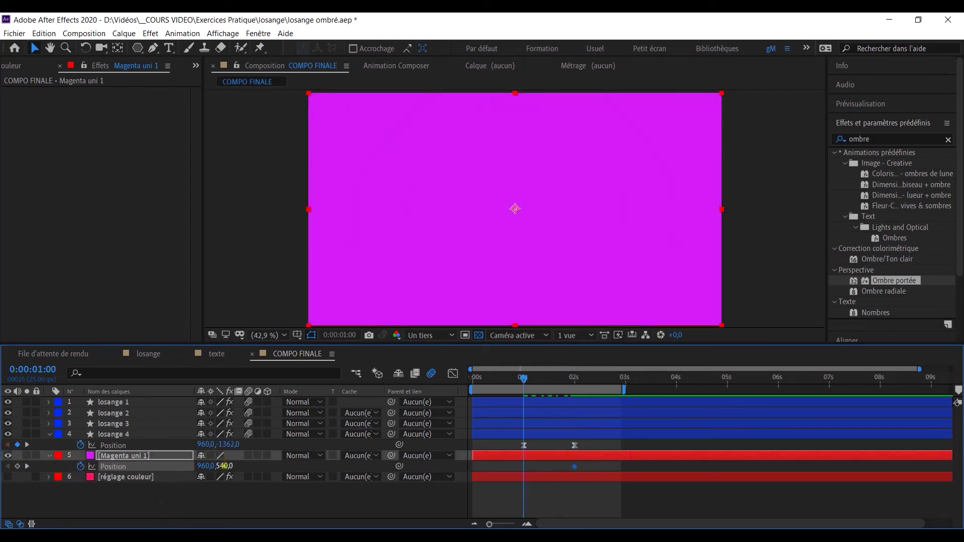
pyautogui.write('-1362')
pyautogui.press('Return')
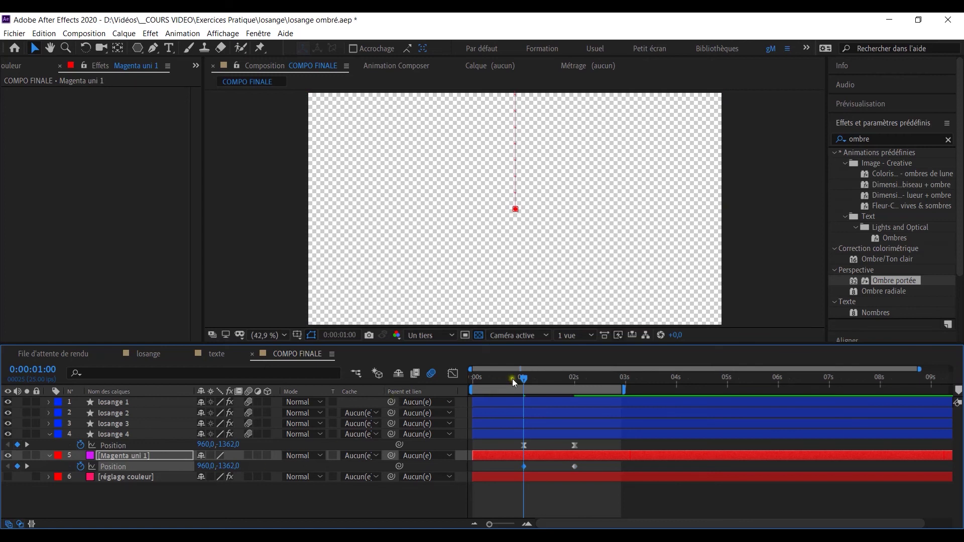
# Preview the animation with the magenta solid dropping in behind the diamonds
pyautogui.moveTo(523, 379); pyautogui.dragTo(475, 382)
pyautogui.press('space')
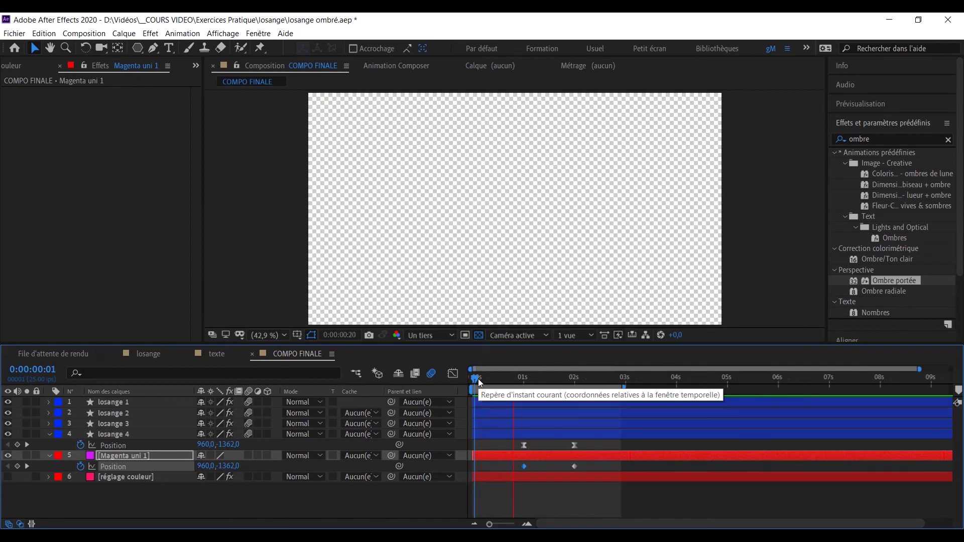
pyautogui.press('space')
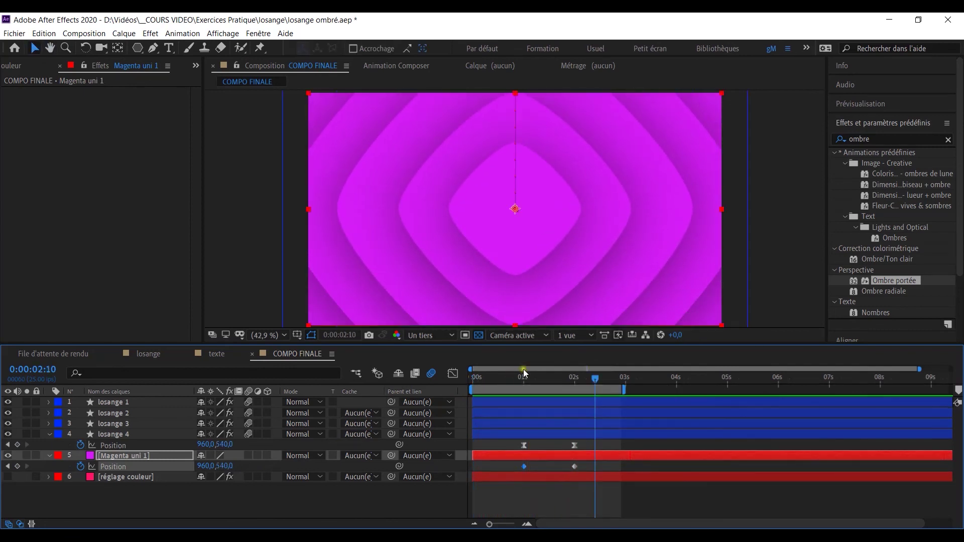
# Shift the magenta solid layer about 5 frames earlier in time and scrub through its entrance to check the timing
pyautogui.moveTo(556, 456); pyautogui.dragTo(536, 456)
pyautogui.click(488, 382)
pyautogui.moveTo(489, 383); pyautogui.dragTo(533, 391)
pyautogui.moveTo(521, 454); pyautogui.dragTo(533, 456)
pyautogui.moveTo(533, 378); pyautogui.dragTo(512, 397)
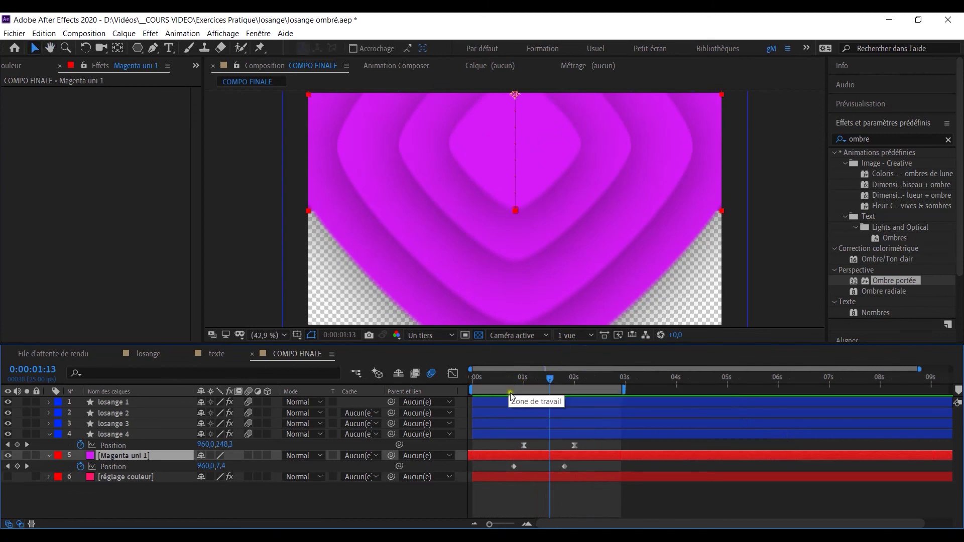
# At 0:00:02:00, change the mauve colour control on the réglage couleur layer to yellow F7C61C
pyautogui.moveTo(550, 379); pyautogui.dragTo(574, 381)
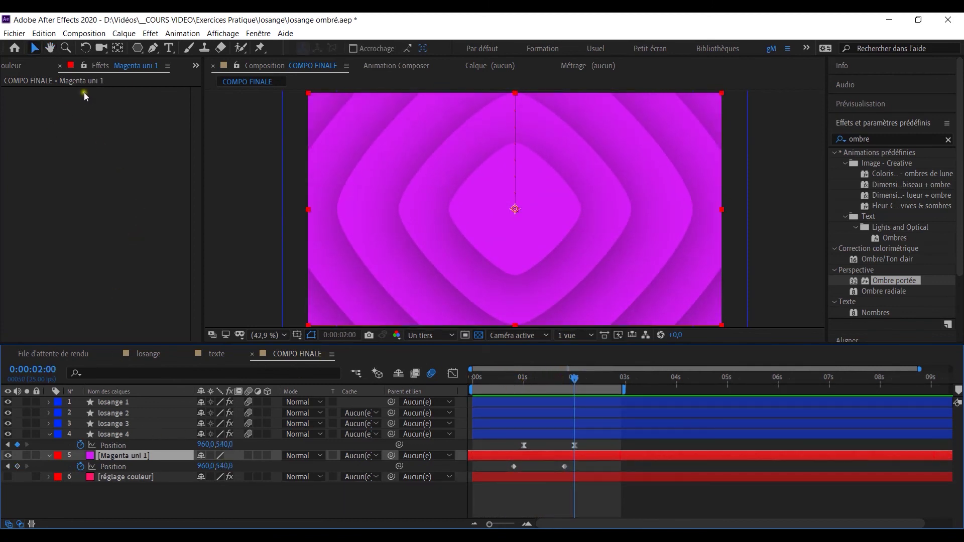
pyautogui.click(124, 479)
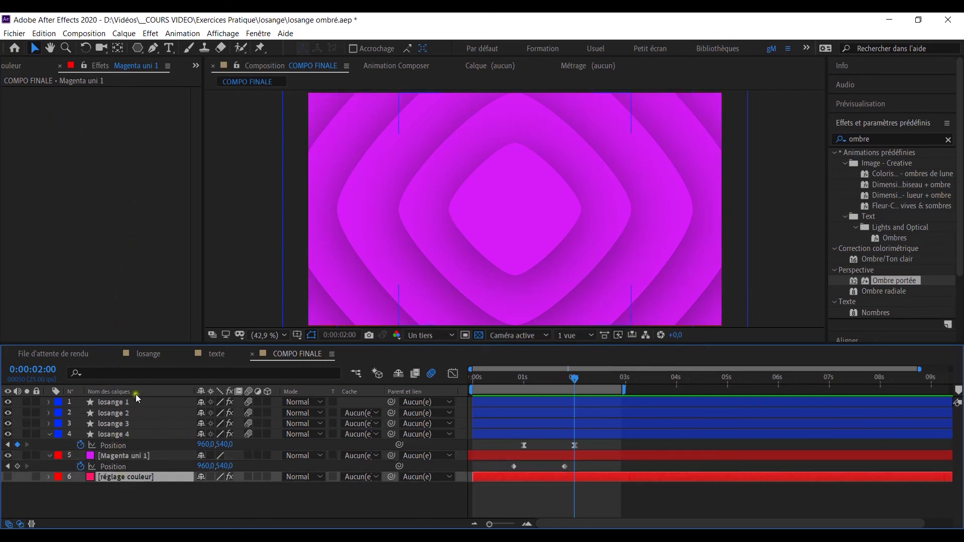
pyautogui.click(17, 69)
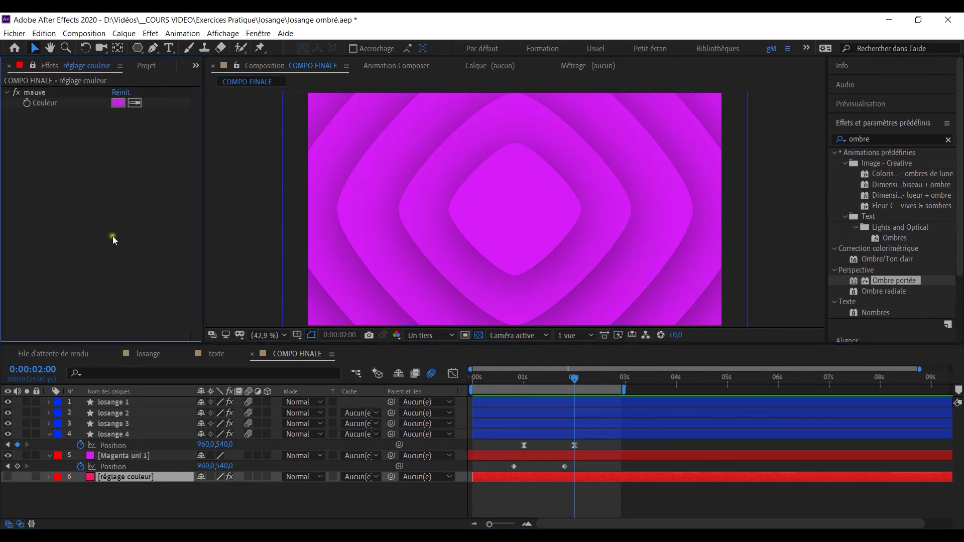
pyautogui.click(117, 103)
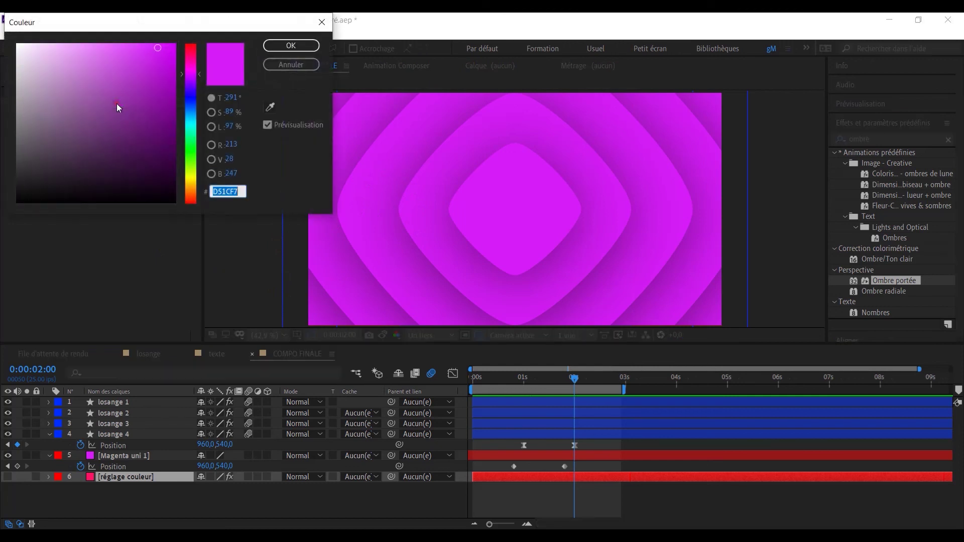
pyautogui.click(190, 182)
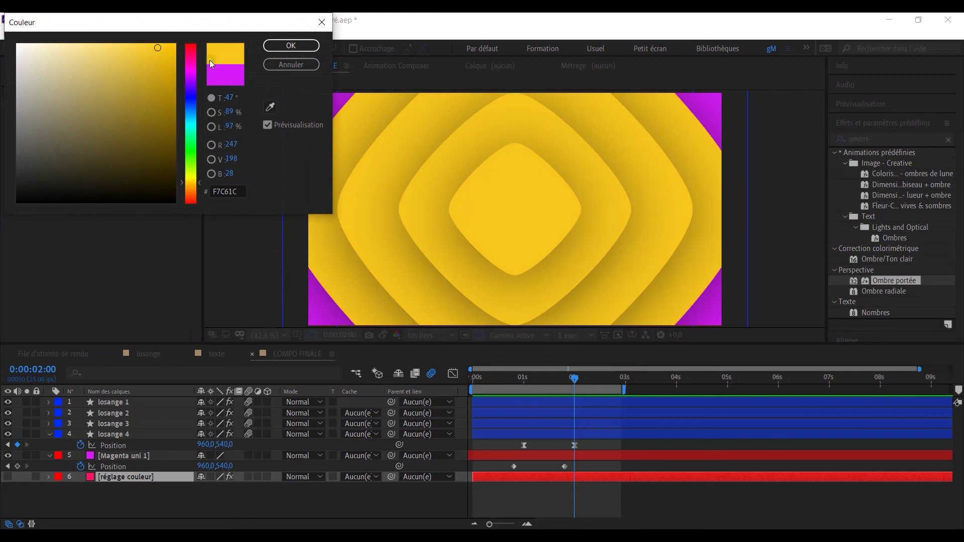
pyautogui.click(284, 46)
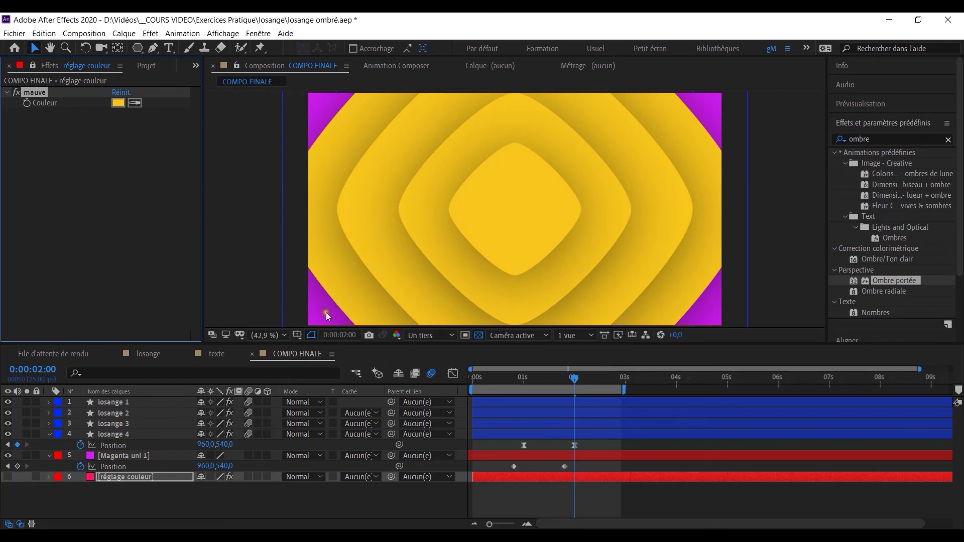
# Copy the Remplir effect from losange 4 and paste it onto the Magenta uni 1 layer
pyautogui.click(124, 435)
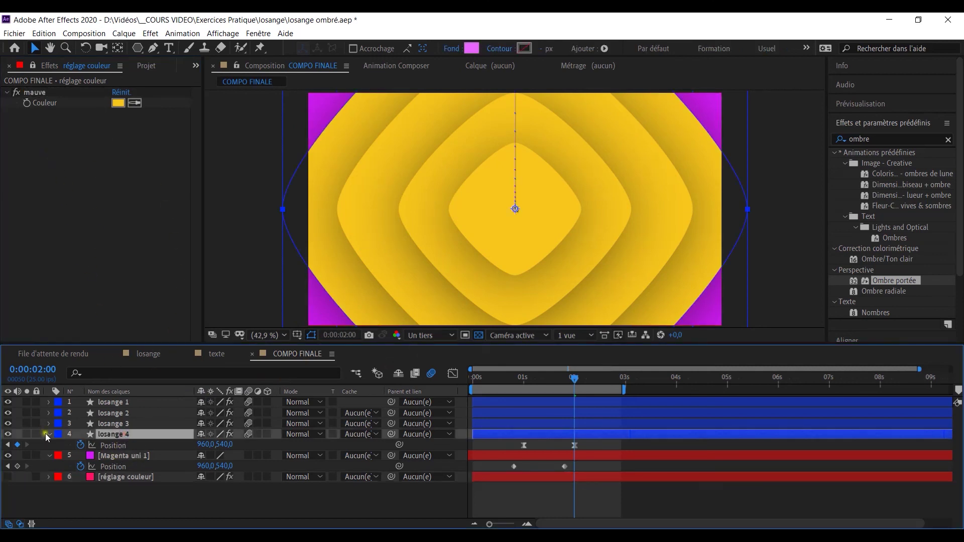
pyautogui.click(47, 435)
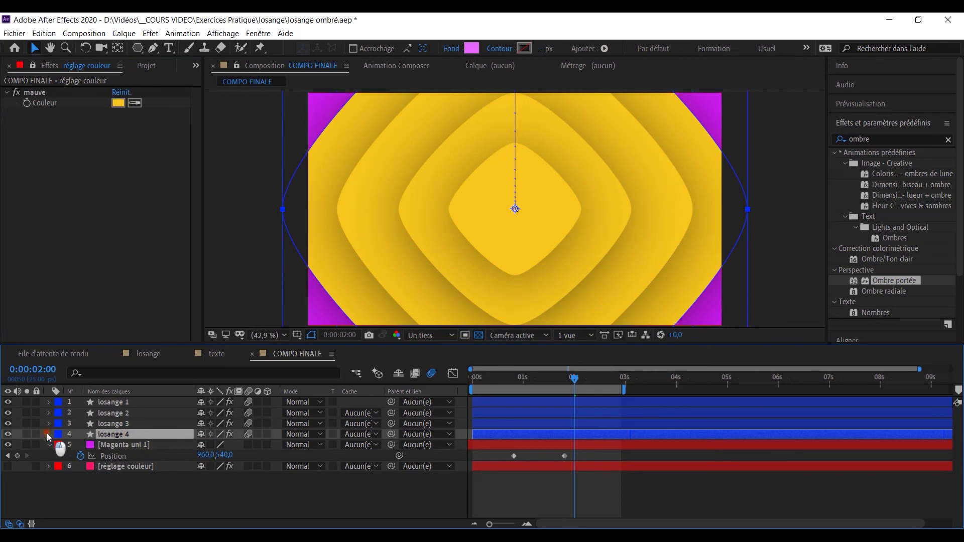
pyautogui.click(48, 434)
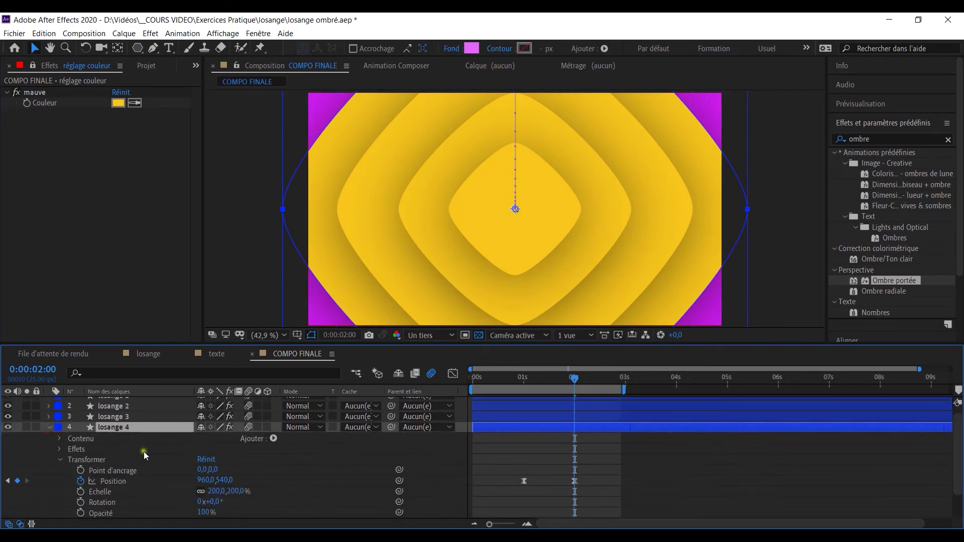
pyautogui.click(58, 459)
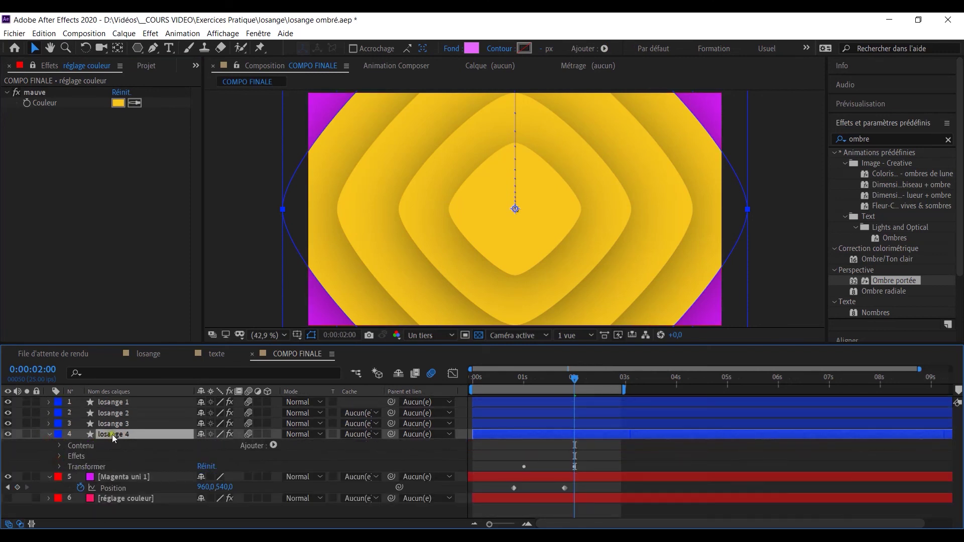
pyautogui.click(60, 455)
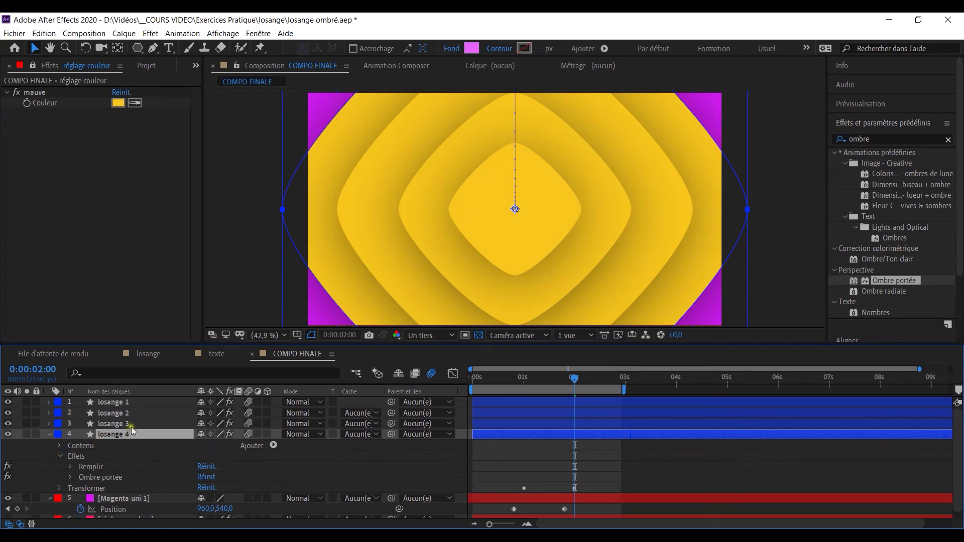
pyautogui.click(92, 467)
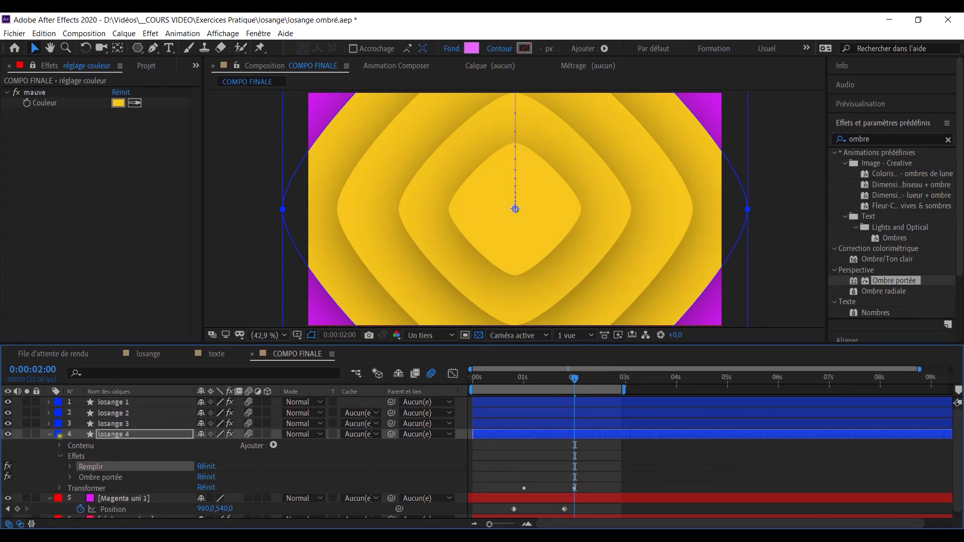
pyautogui.click(49, 435)
pyautogui.click(124, 446)
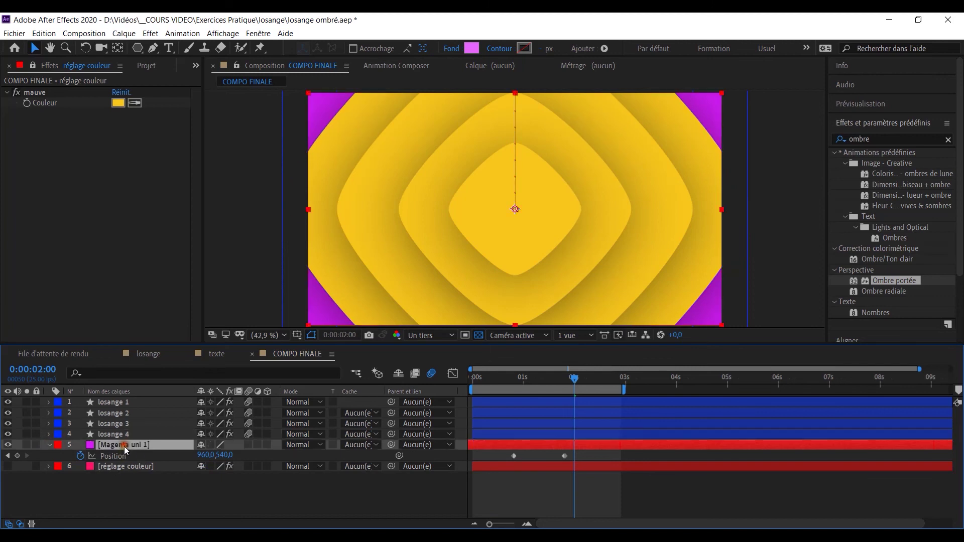
pyautogui.hotkey('ctrl', 'v')
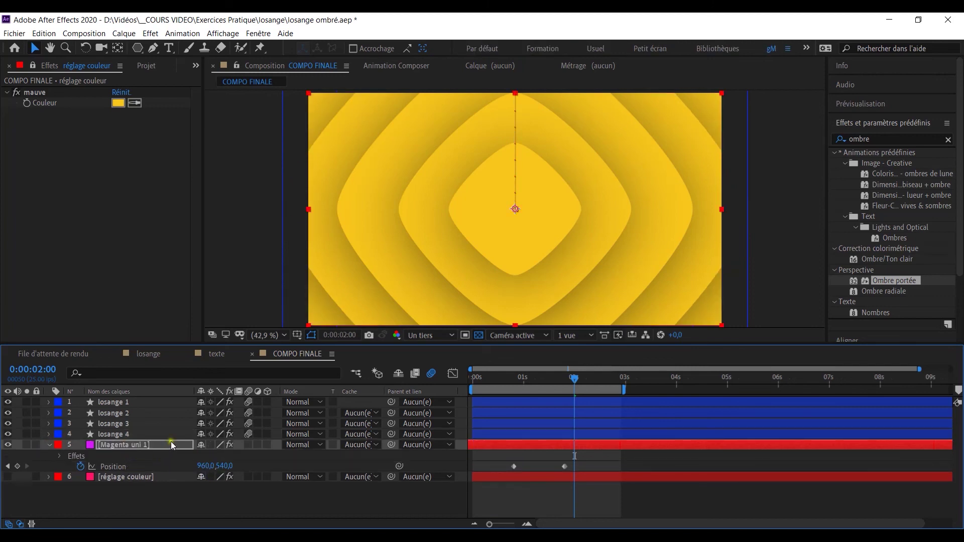
# Set the mauve colour control on the réglage couleur layer to cyan 1CDBF7
pyautogui.click(119, 103)
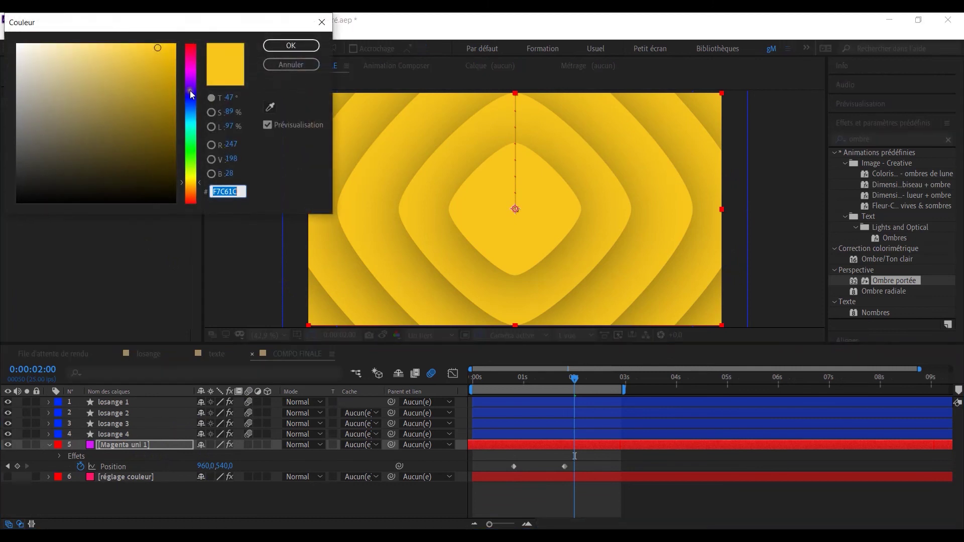
pyautogui.click(188, 120)
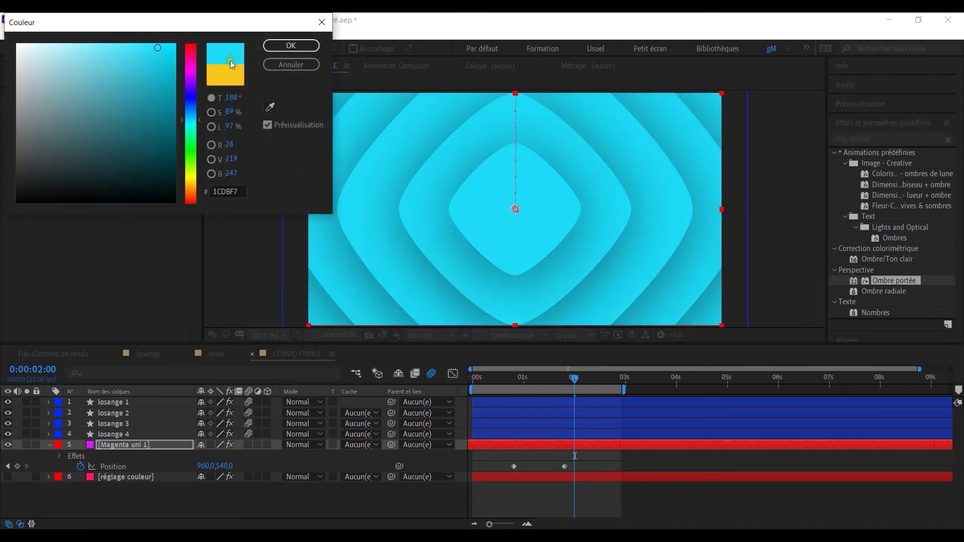
pyautogui.click(272, 46)
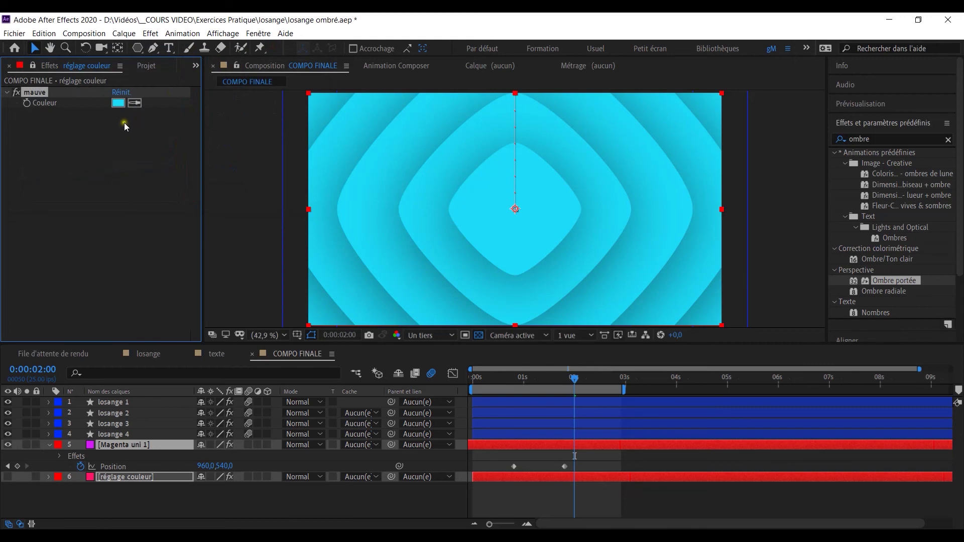